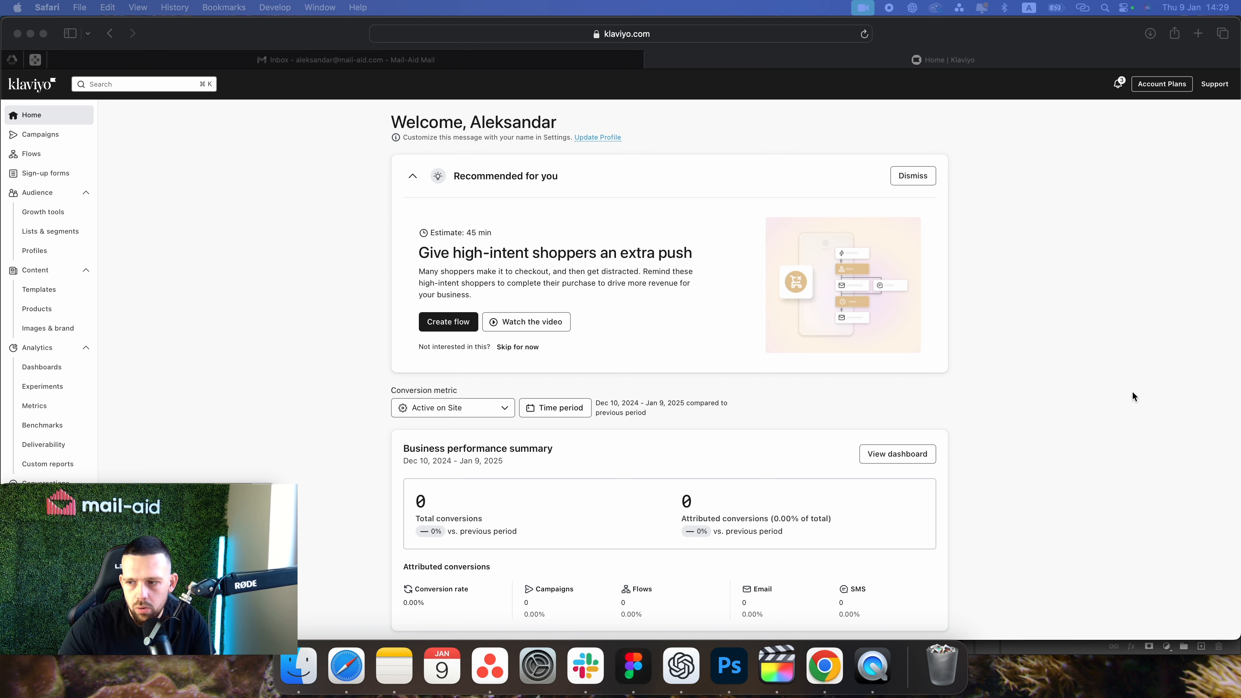
- Go to the sign-up forms and start creating a new form
{"action": "left_click", "coordinate": [70, 174]}
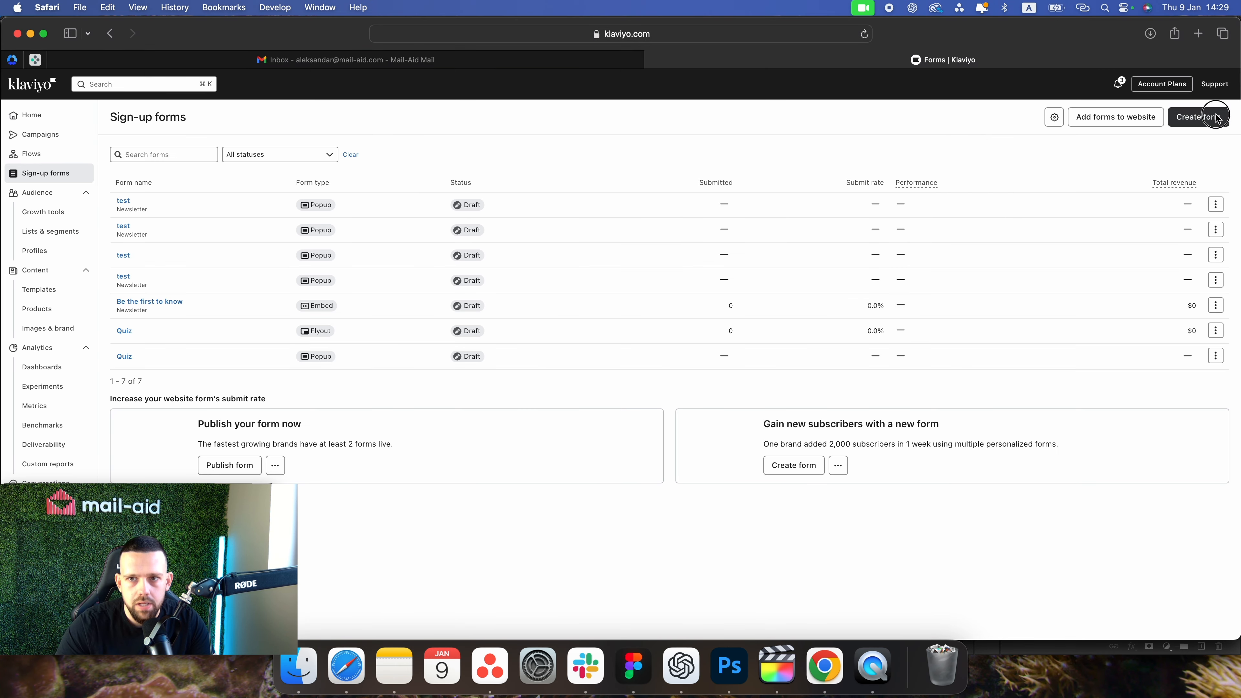
{"action": "left_click", "coordinate": [1199, 117]}
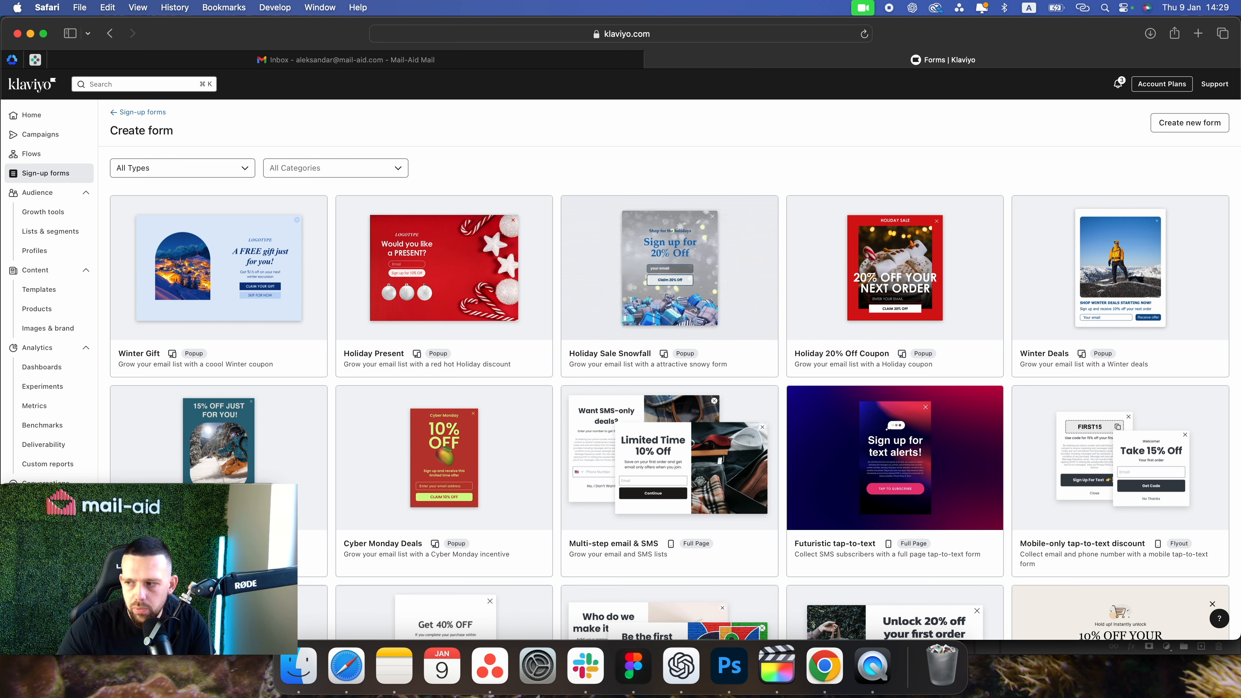
- Browse the library of sign-up form templates to compare the available designs and types
{"action": "scroll", "coordinate": [1031, 436], "scroll_direction": "down", "scroll_amount": 1}
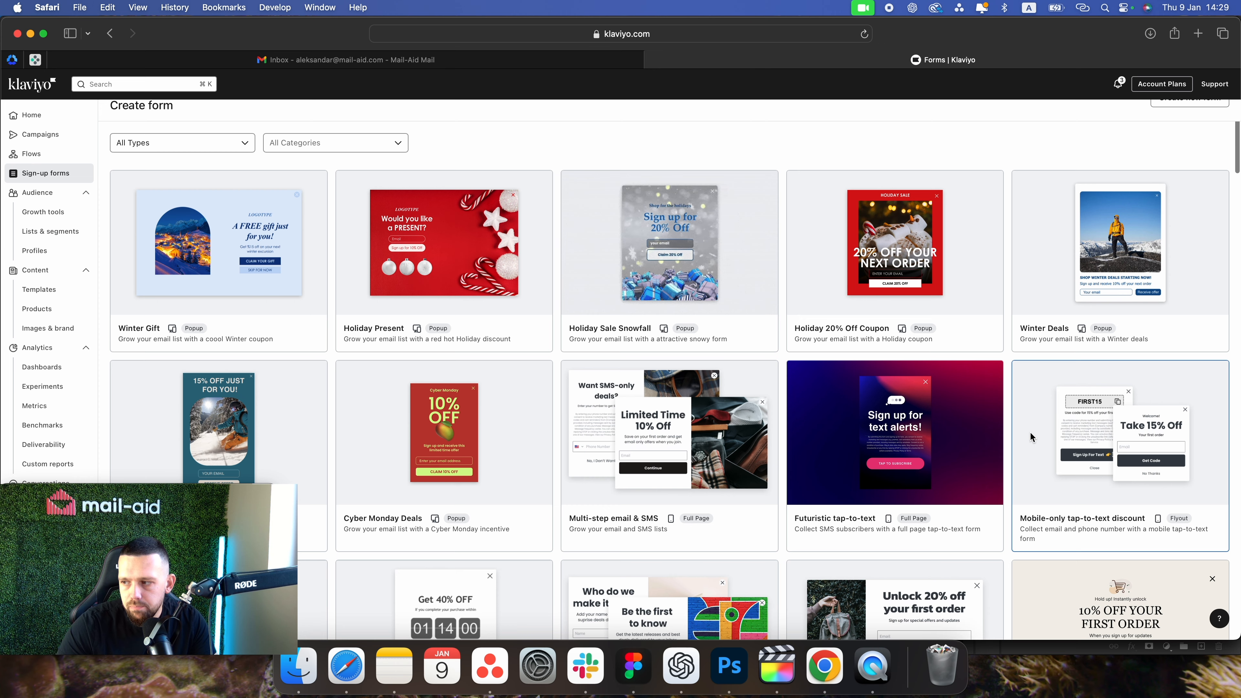
{"action": "scroll", "coordinate": [1031, 436], "scroll_direction": "down", "scroll_amount": 3}
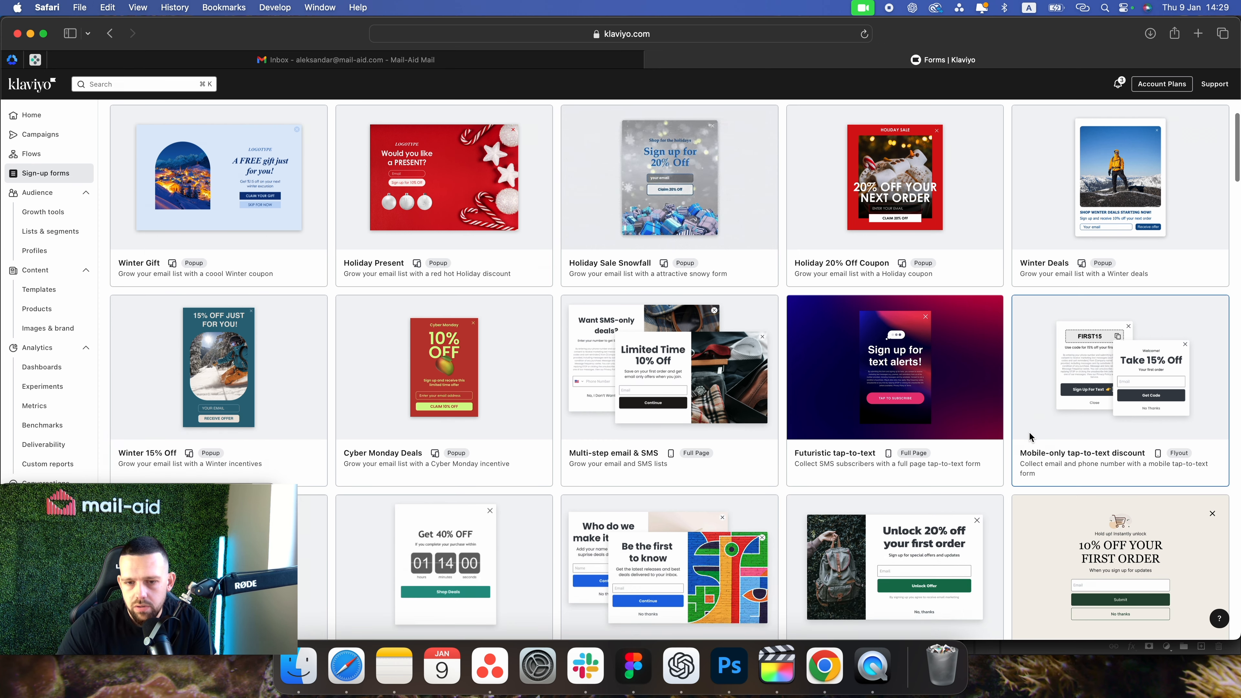
{"action": "scroll", "coordinate": [1030, 435], "scroll_direction": "down", "scroll_amount": 8}
{"action": "scroll", "coordinate": [1030, 435], "scroll_direction": "down", "scroll_amount": 2}
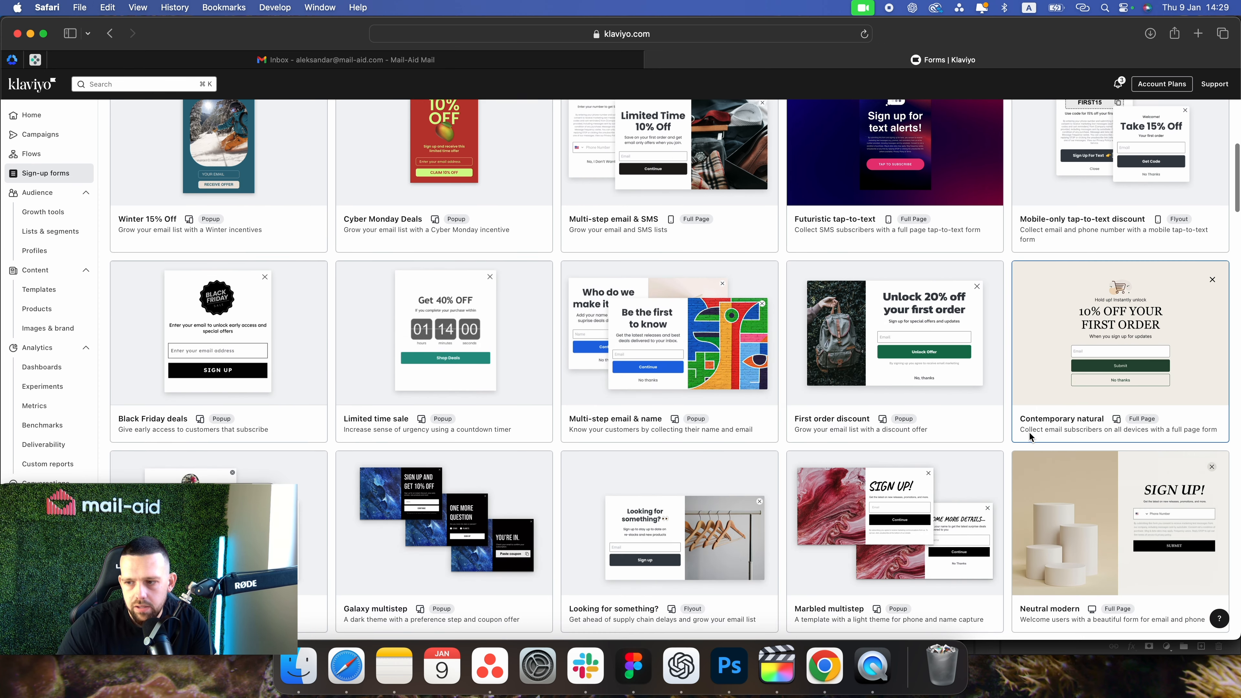
{"action": "scroll", "coordinate": [1029, 433], "scroll_direction": "down", "scroll_amount": 8}
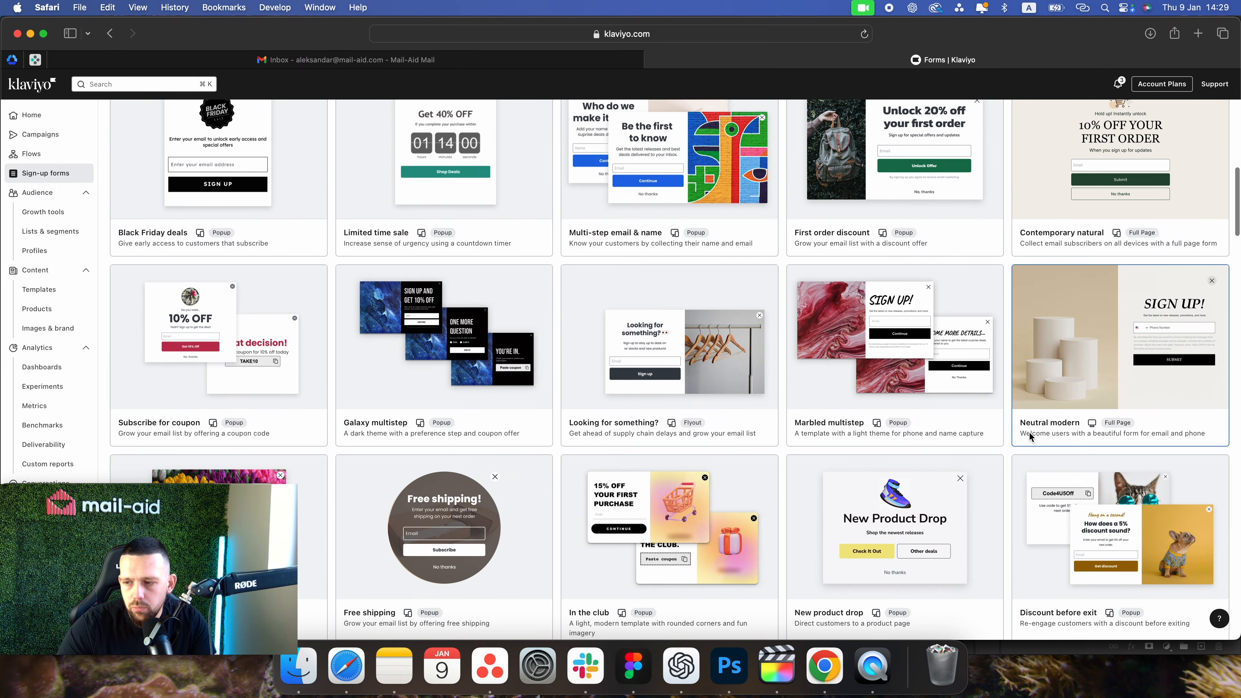
{"action": "scroll", "coordinate": [1030, 436], "scroll_direction": "down", "scroll_amount": 6}
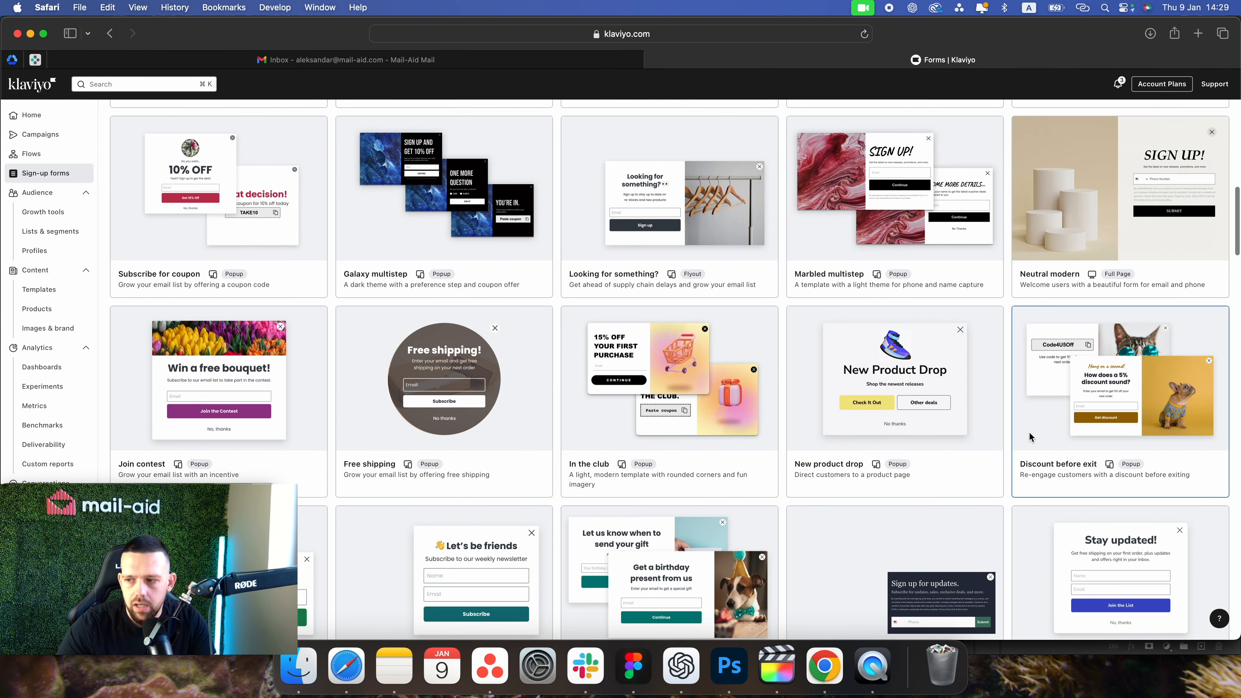
{"action": "scroll", "coordinate": [1029, 437], "scroll_direction": "down", "scroll_amount": 4}
{"action": "scroll", "coordinate": [1029, 436], "scroll_direction": "up", "scroll_amount": 3}
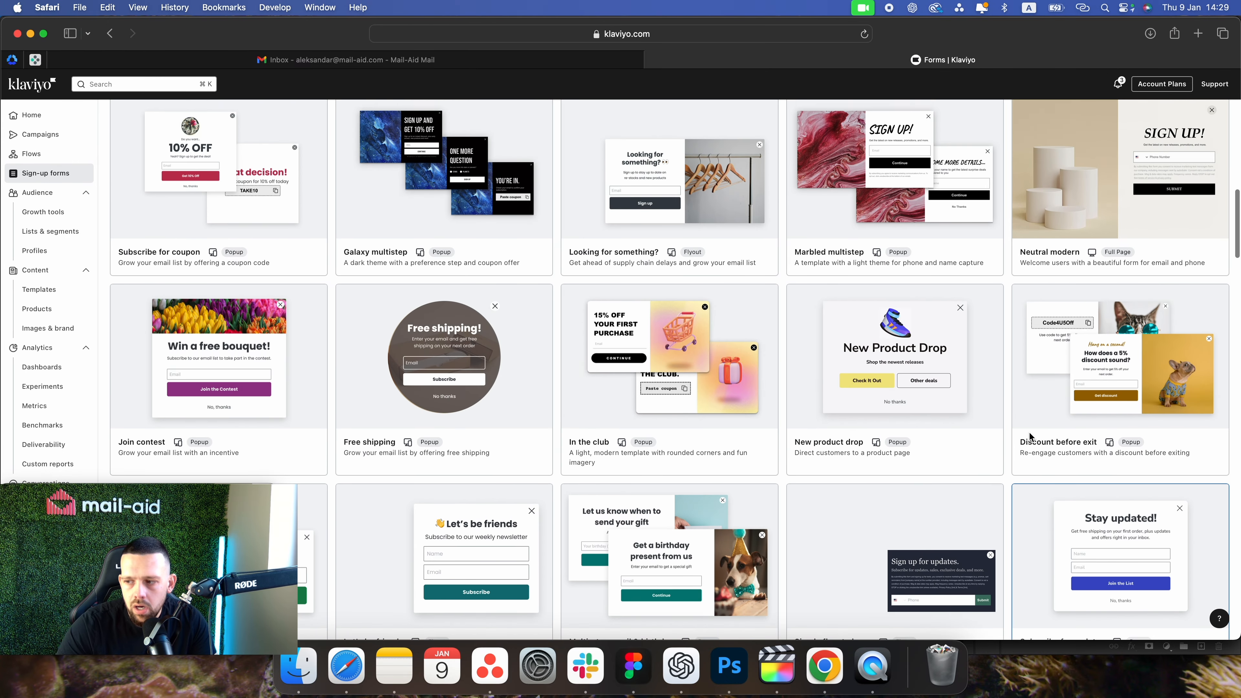
{"action": "scroll", "coordinate": [1029, 435], "scroll_direction": "up", "scroll_amount": 20}
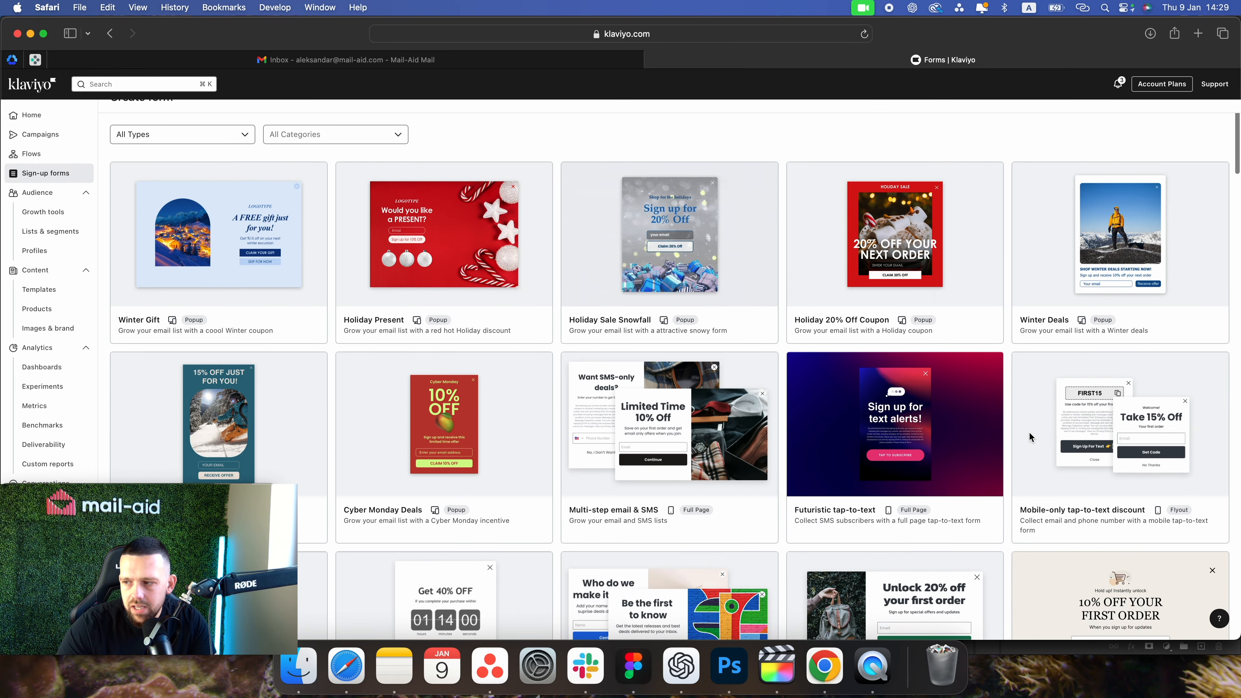
{"action": "scroll", "coordinate": [1029, 436], "scroll_direction": "up", "scroll_amount": 2}
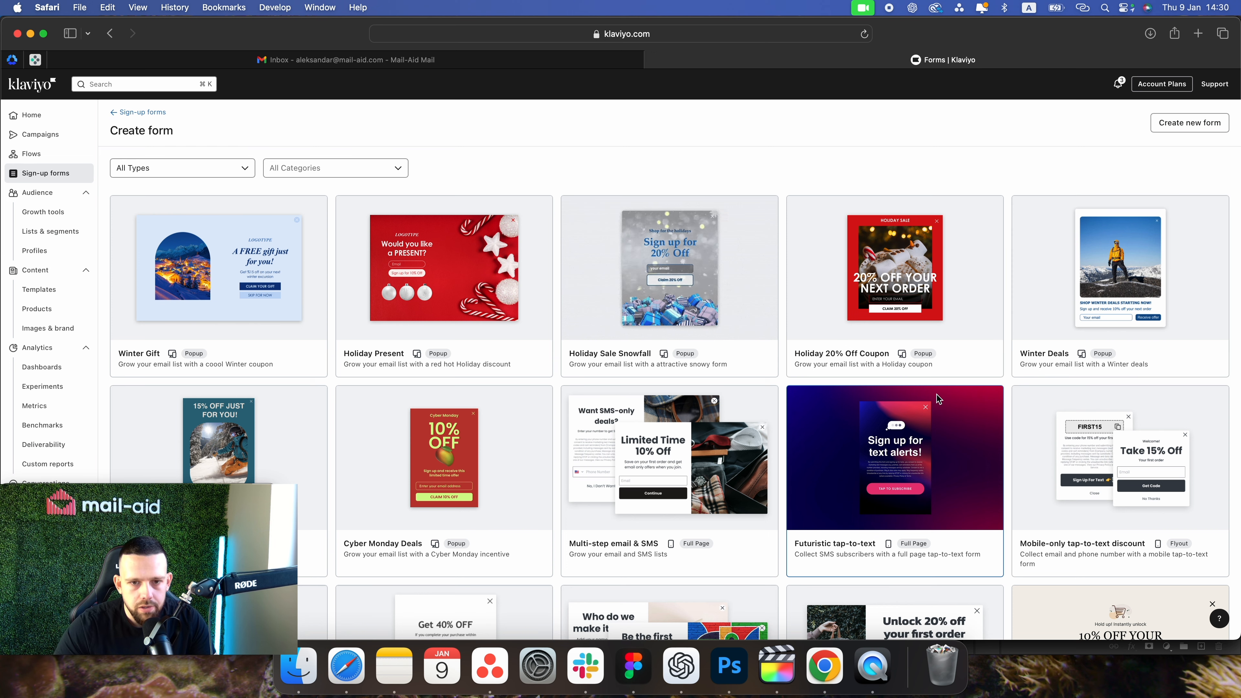
- Choose the Multi-step email & SMS template for the new form
{"action": "scroll", "coordinate": [940, 393], "scroll_direction": "down", "scroll_amount": 2}
{"action": "scroll", "coordinate": [965, 395], "scroll_direction": "down", "scroll_amount": 1}
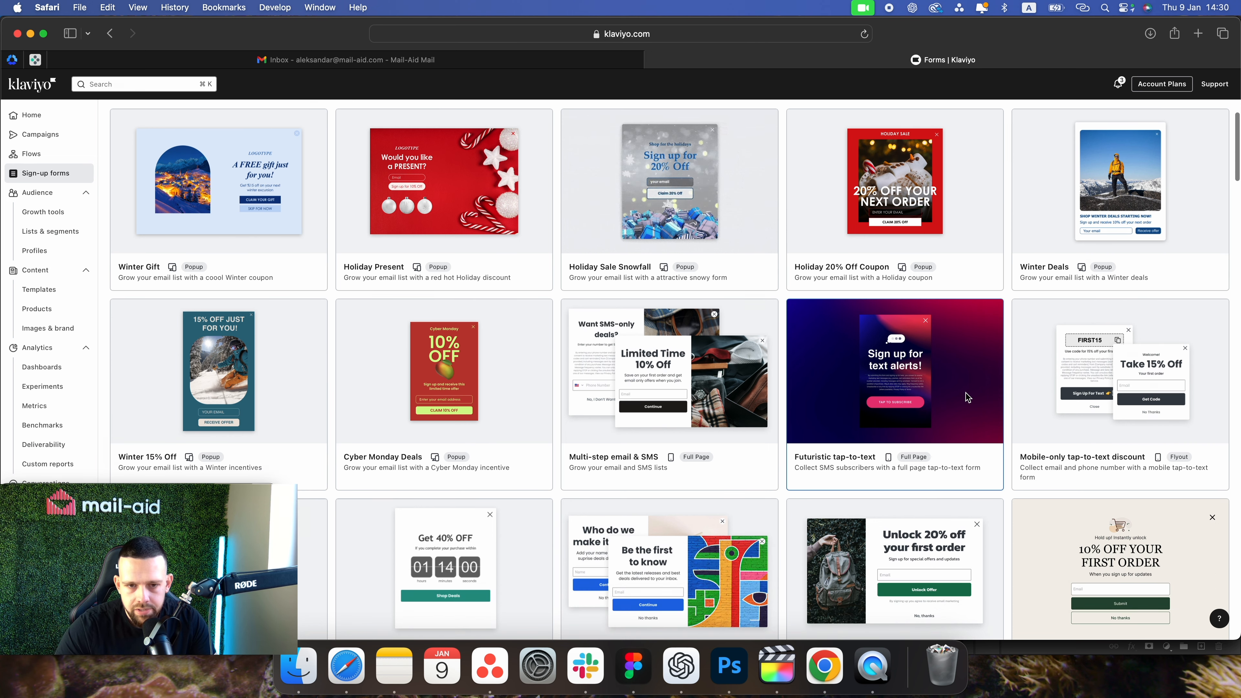
{"action": "left_click", "coordinate": [723, 390]}
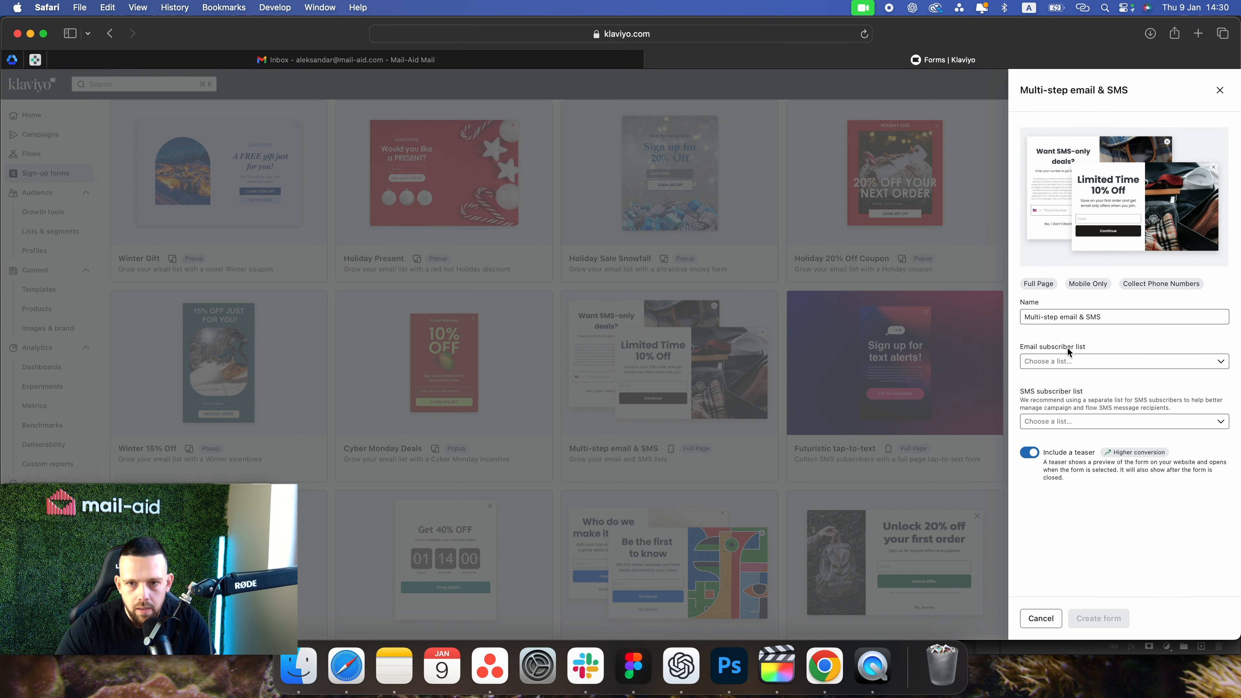
{"action": "left_click_drag", "start_coordinate": [1023, 348], "coordinate": [1084, 347]}
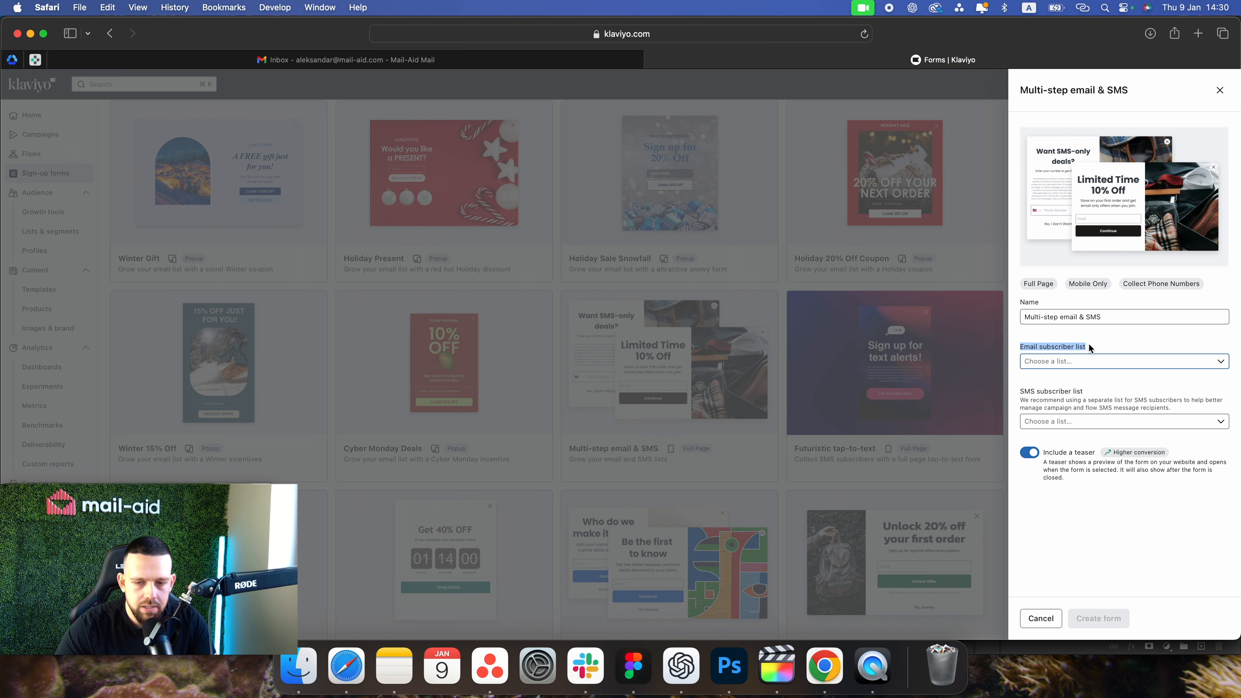
{"action": "left_click", "coordinate": [1084, 347]}
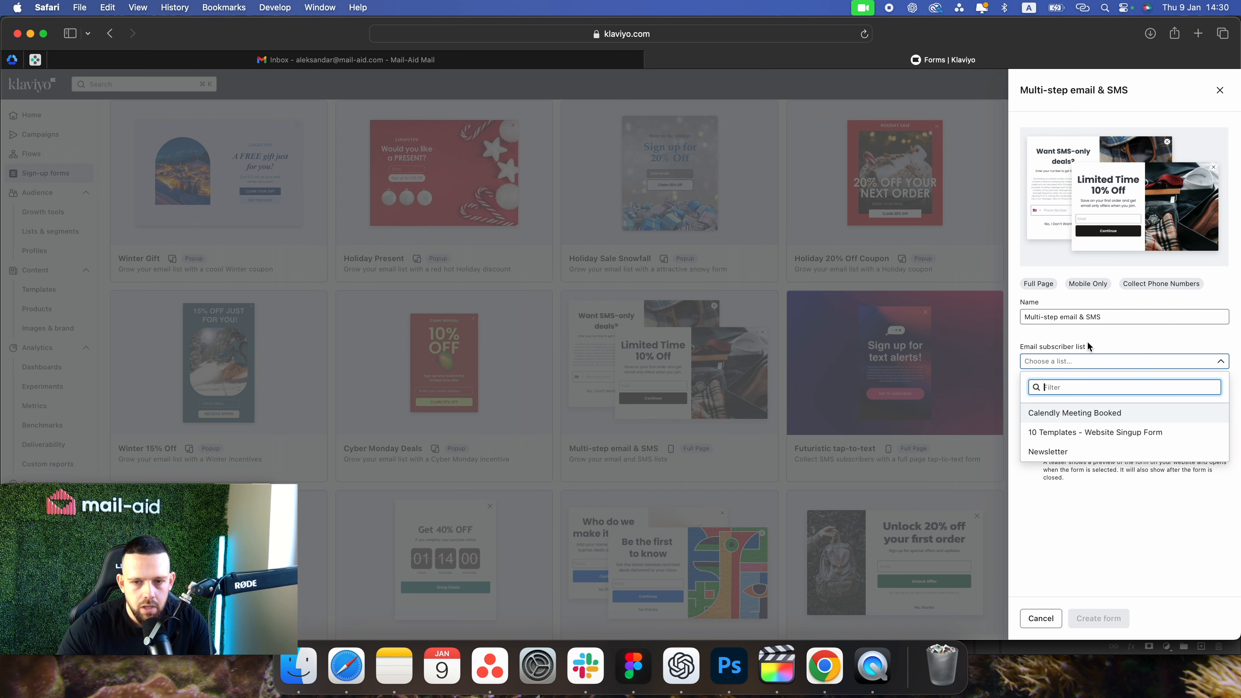
{"action": "left_click", "coordinate": [1088, 345]}
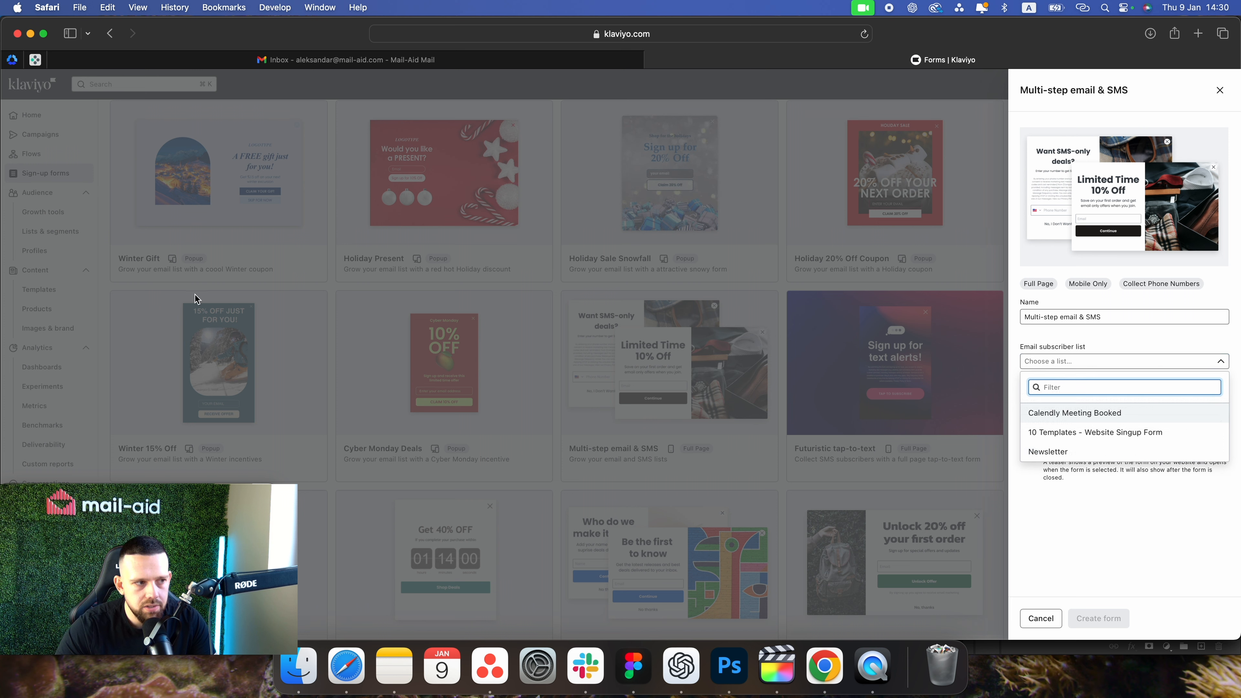
{"action": "left_click", "coordinate": [96, 264]}
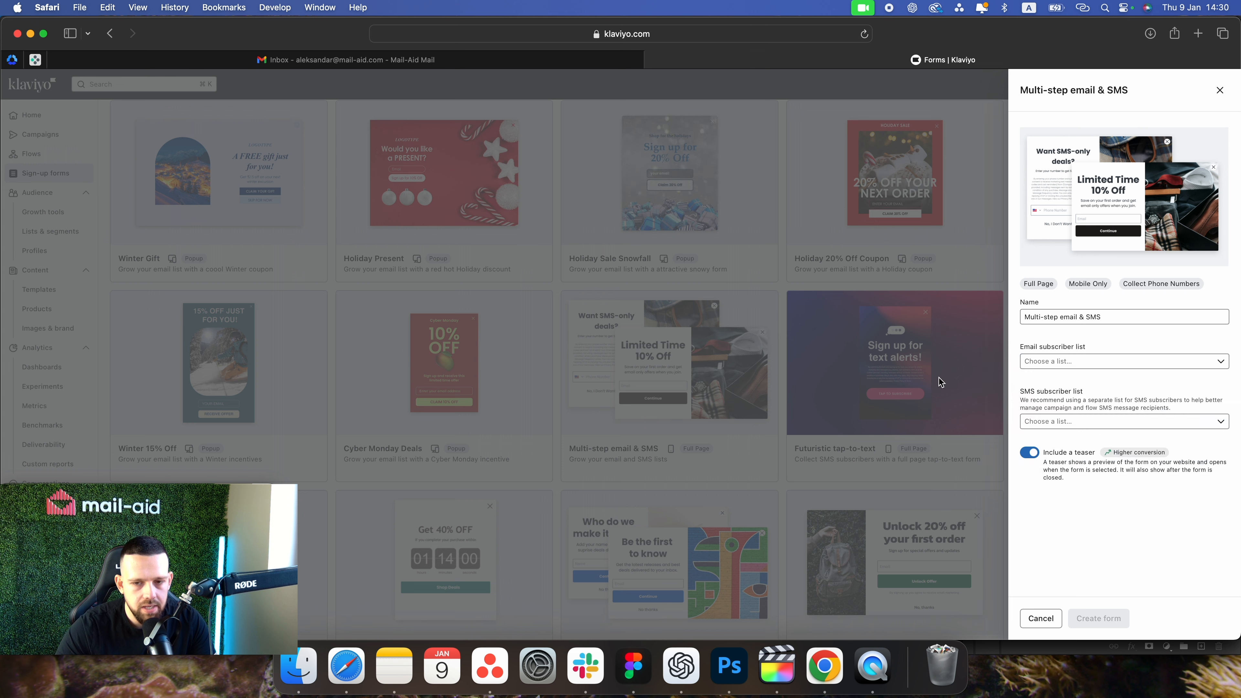
- Set both the email and SMS subscriber lists to Calendly Meeting Booked and create the form
{"action": "left_click", "coordinate": [1093, 360]}
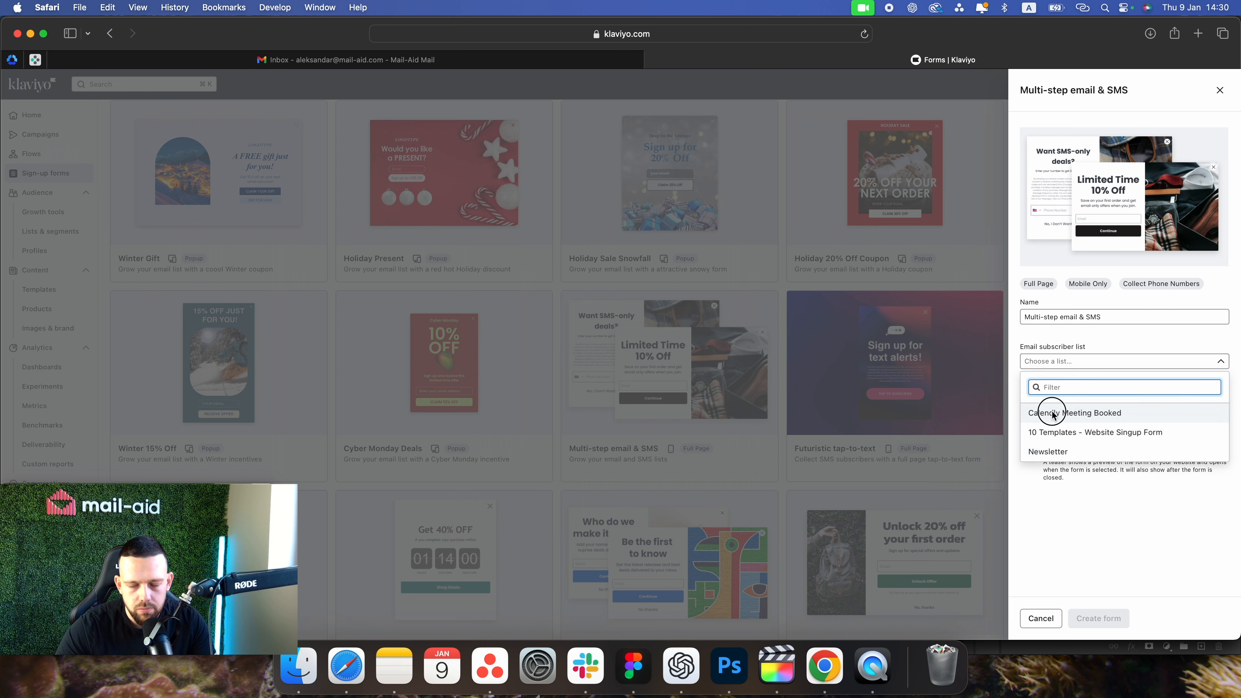
{"action": "left_click", "coordinate": [1054, 411]}
{"action": "left_click", "coordinate": [1069, 422]}
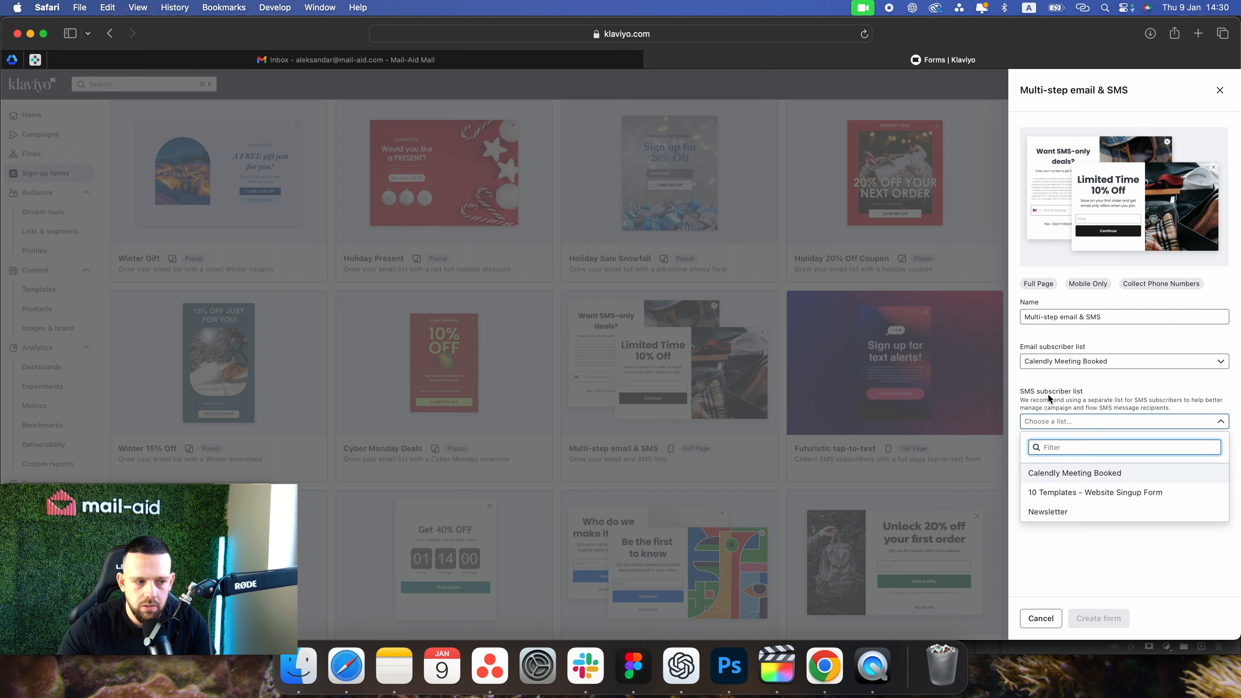
{"action": "left_click", "coordinate": [1068, 474]}
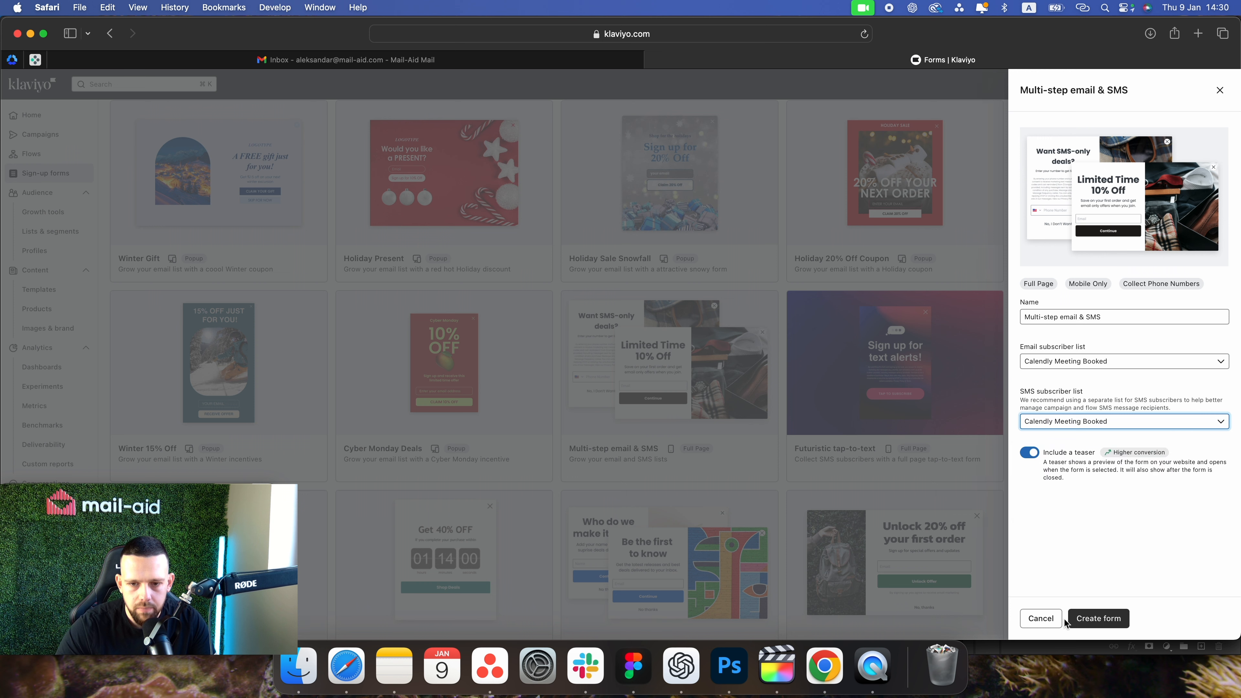
{"action": "left_click", "coordinate": [1099, 618]}
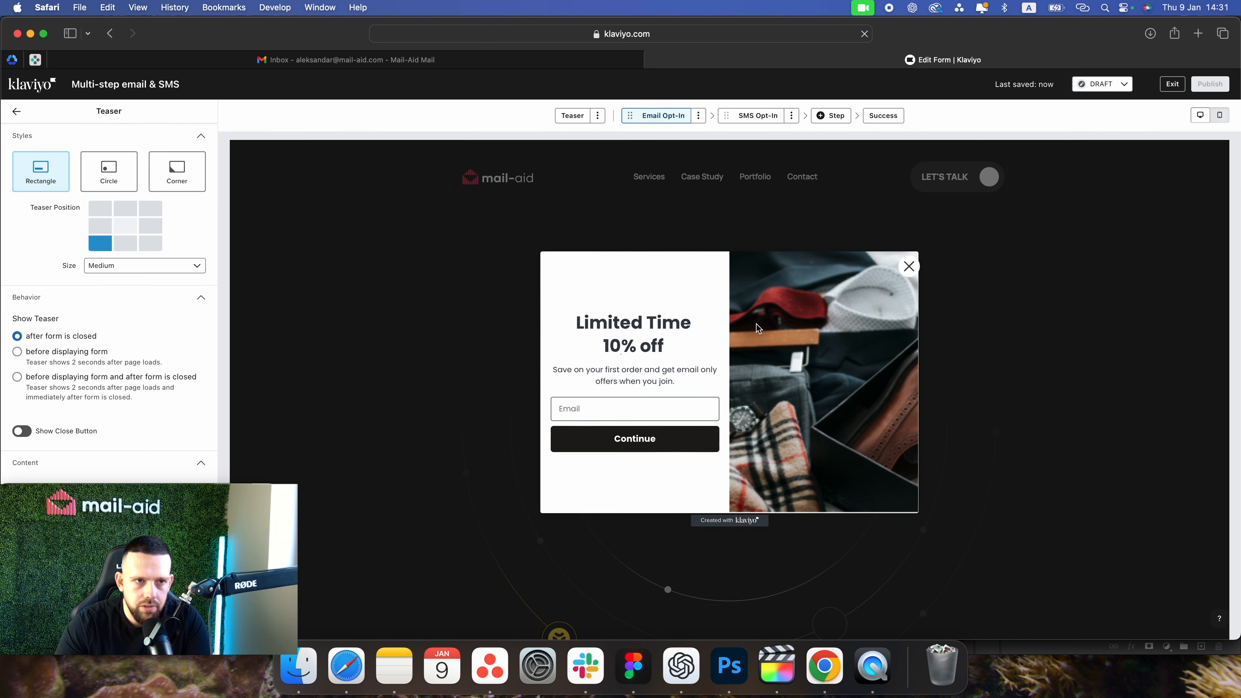
- View the form's teaser and delete it from the form
{"action": "left_click", "coordinate": [570, 115]}
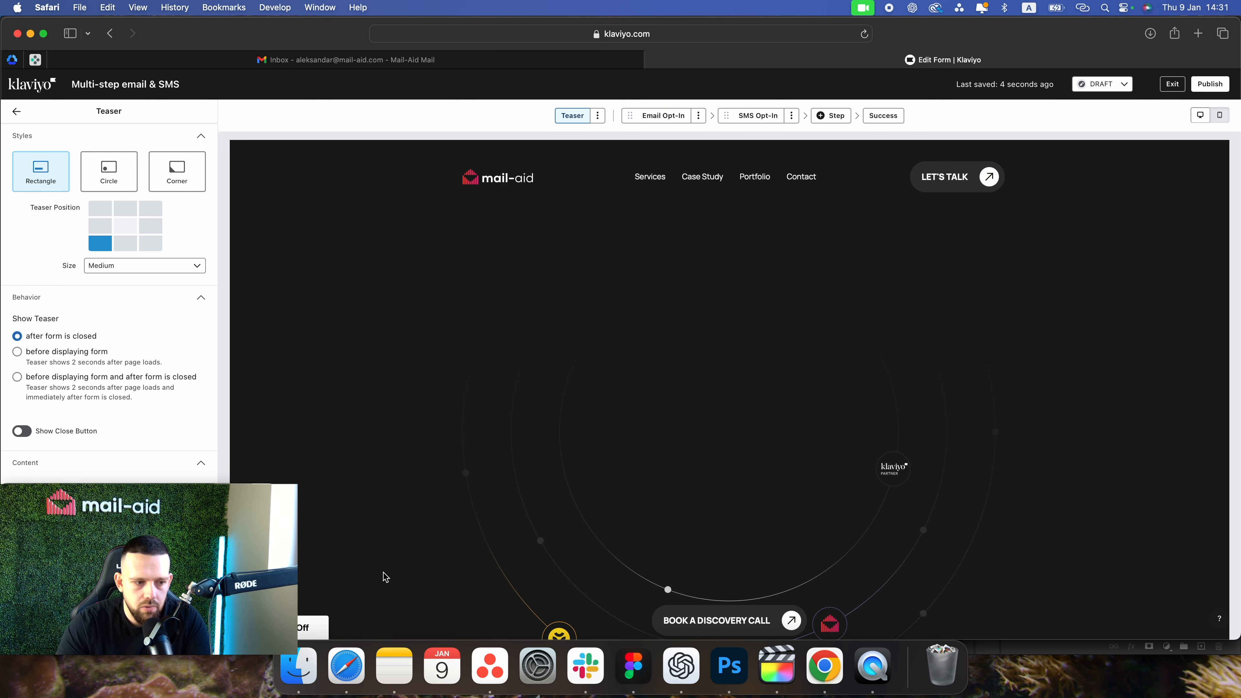
{"action": "left_click_drag", "start_coordinate": [278, 616], "coordinate": [278, 519]}
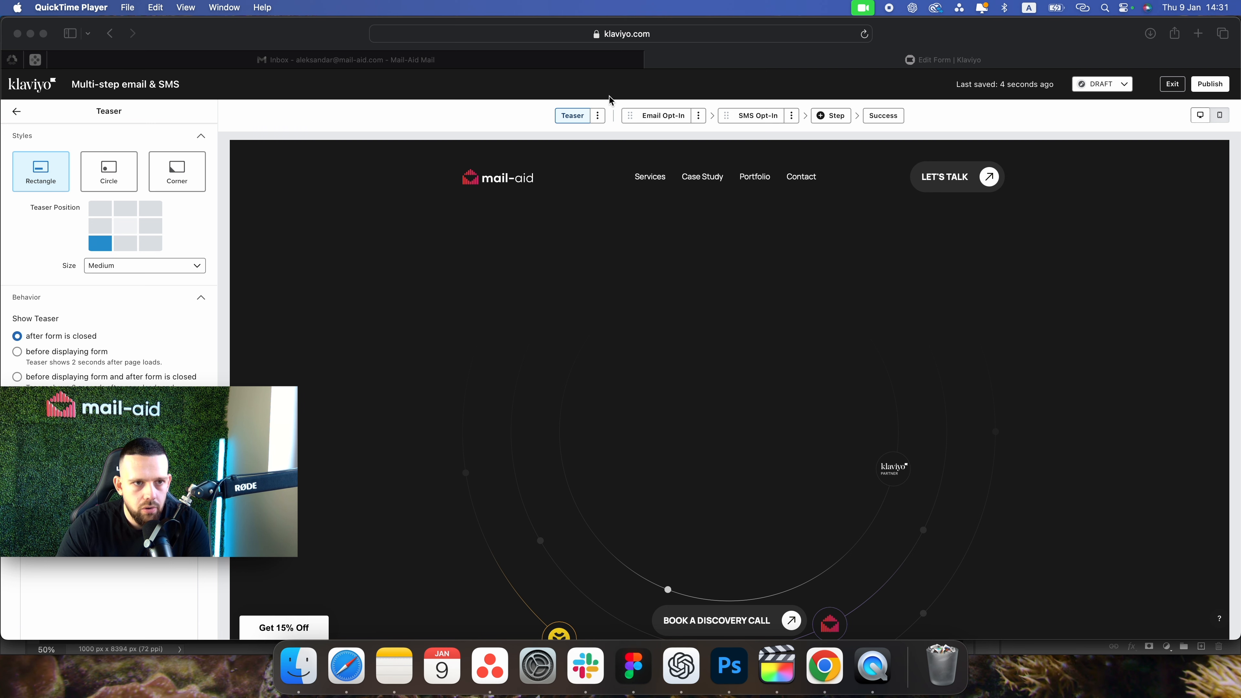
{"action": "left_click", "coordinate": [604, 117]}
{"action": "left_click", "coordinate": [602, 118]}
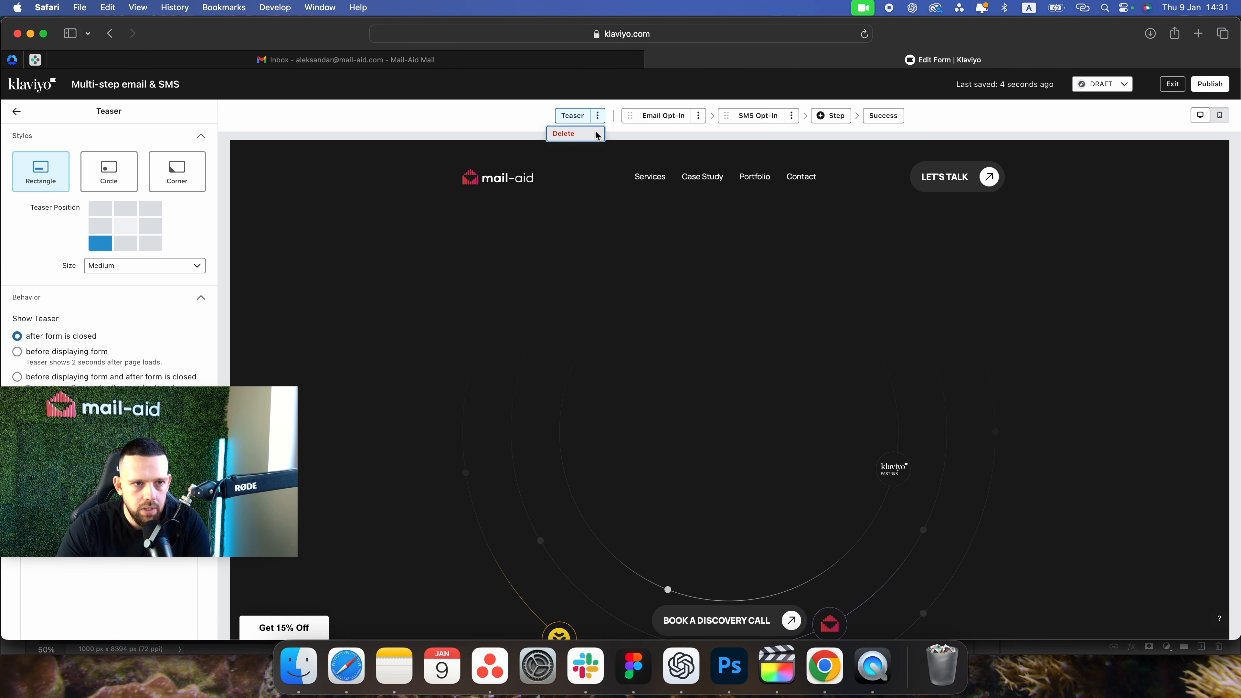
{"action": "left_click", "coordinate": [596, 136]}
{"action": "left_click", "coordinate": [752, 380]}
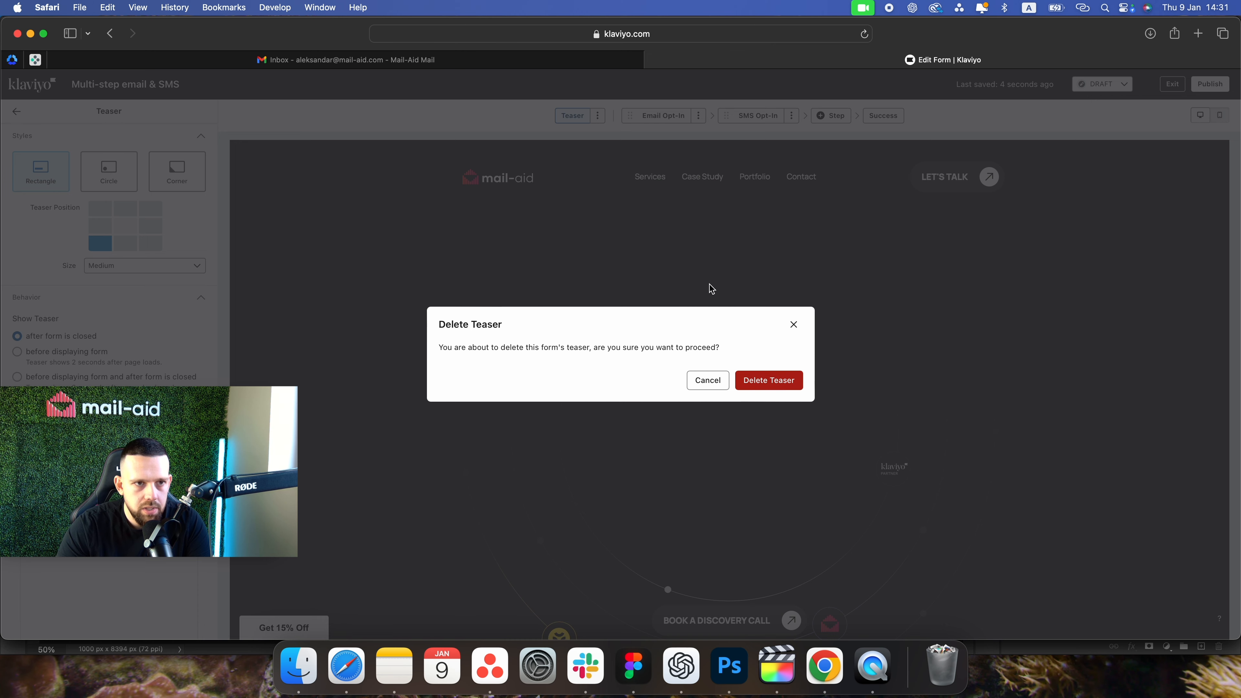
- Review the form's style settings, including form type, side image, background, text and links
{"action": "left_click_drag", "start_coordinate": [296, 486], "coordinate": [296, 569]}
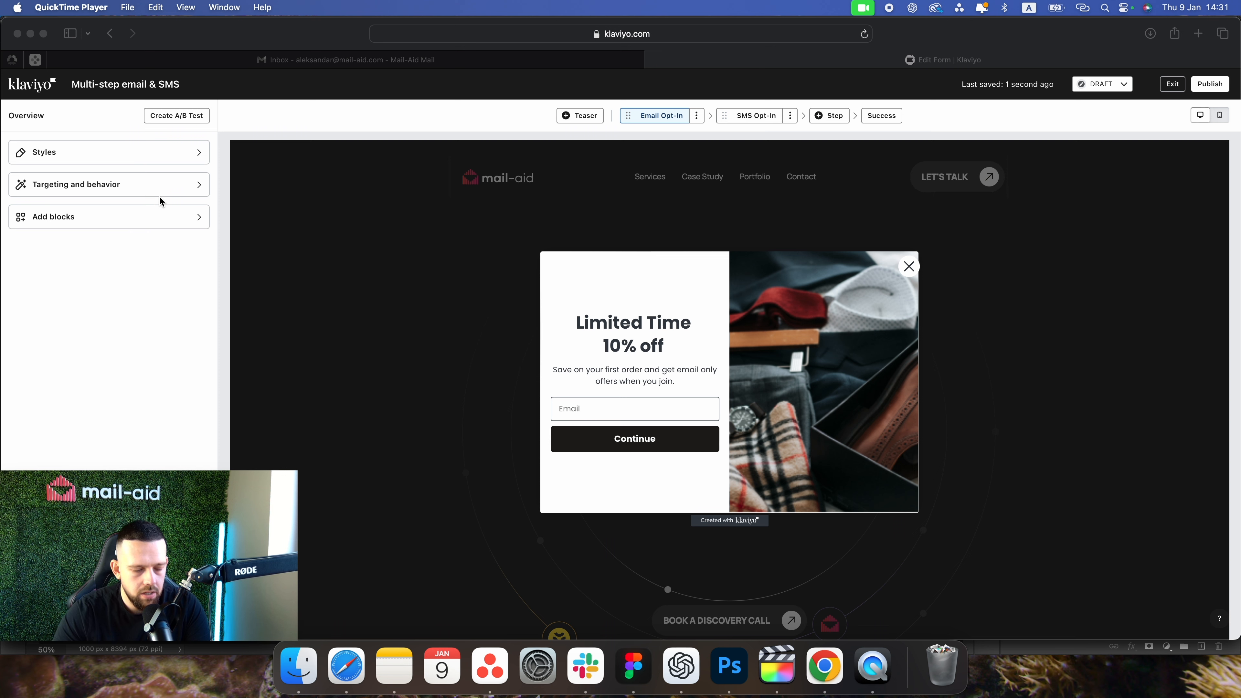
{"action": "left_click", "coordinate": [141, 188]}
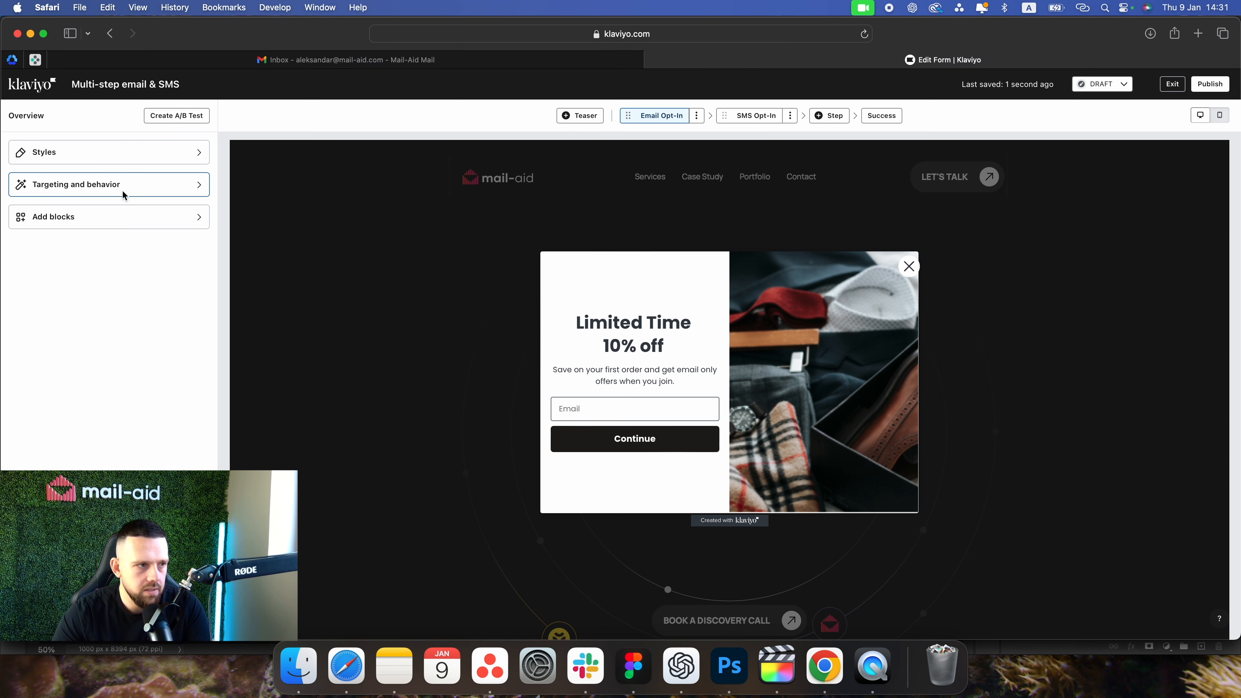
{"action": "left_click", "coordinate": [166, 158]}
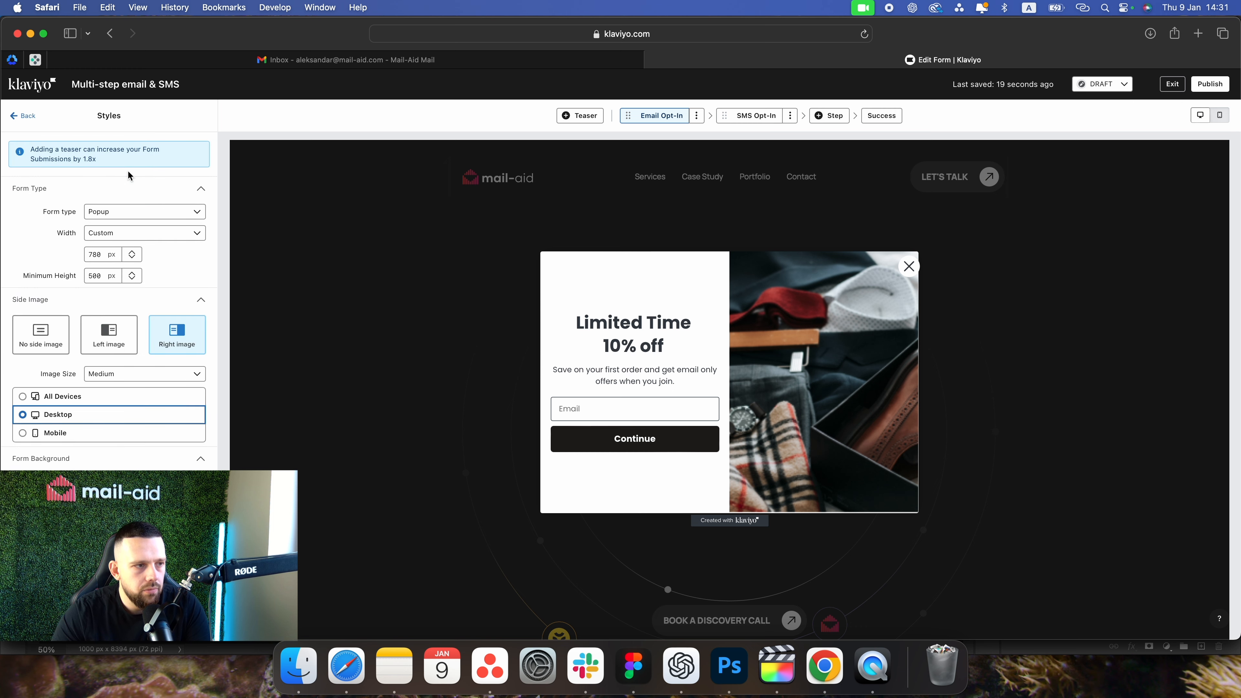
{"action": "scroll", "coordinate": [83, 293], "scroll_direction": "down", "scroll_amount": 15}
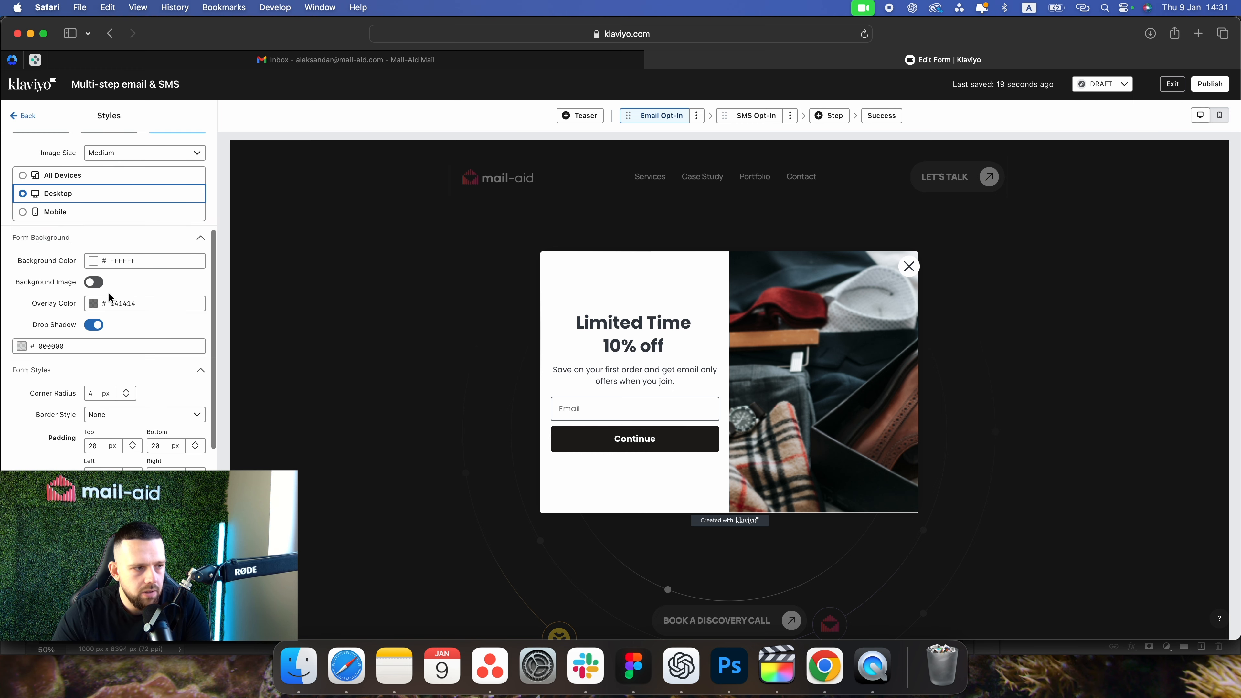
{"action": "scroll", "coordinate": [108, 294], "scroll_direction": "up", "scroll_amount": 15}
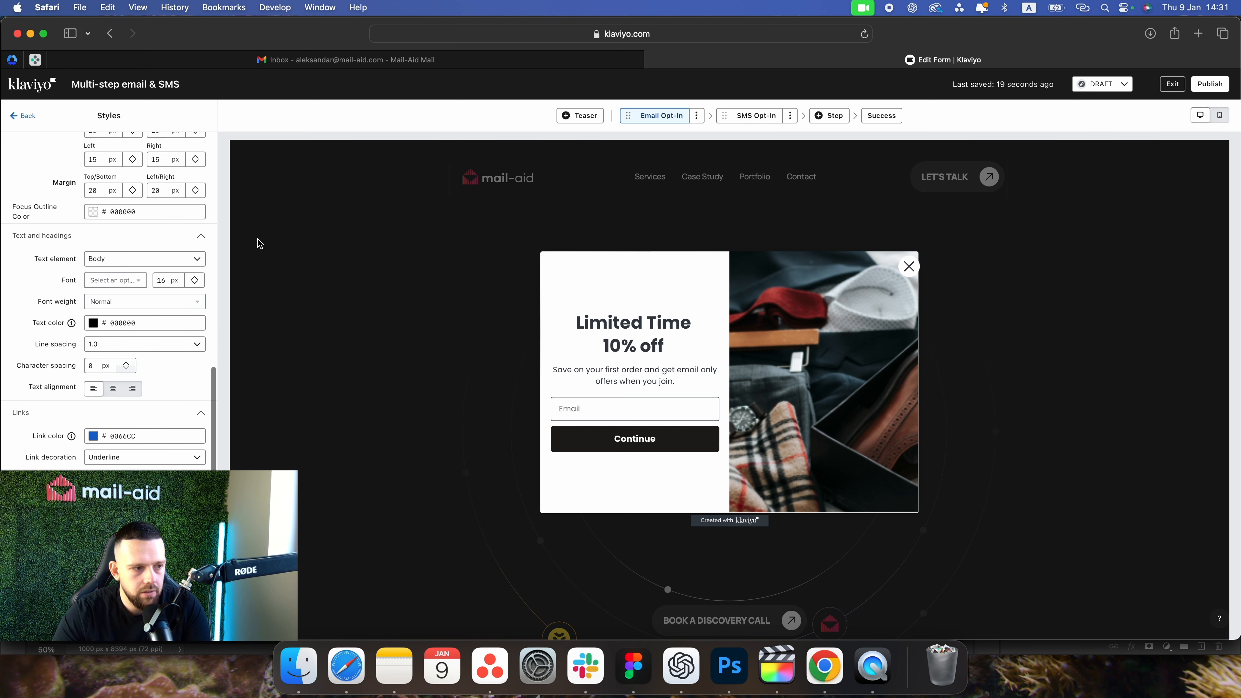
{"action": "left_click", "coordinate": [17, 115]}
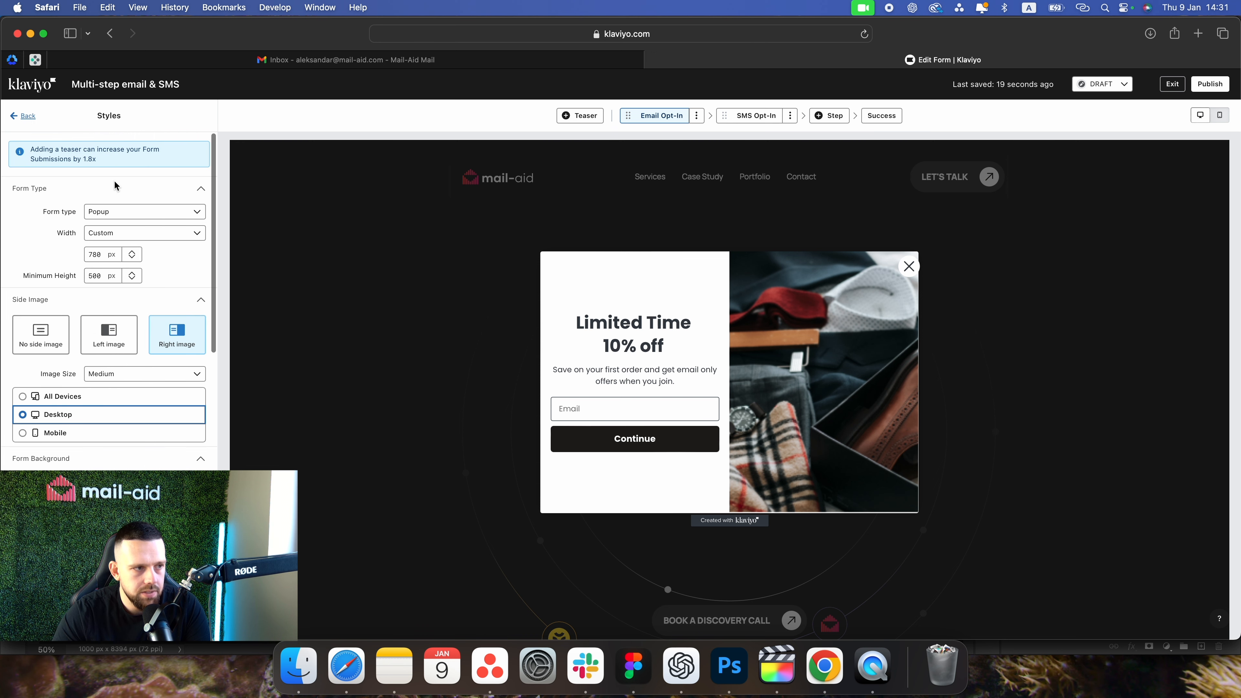
- Set the form's display timing to Based on rules in its targeting and behavior settings
{"action": "left_click", "coordinate": [106, 185]}
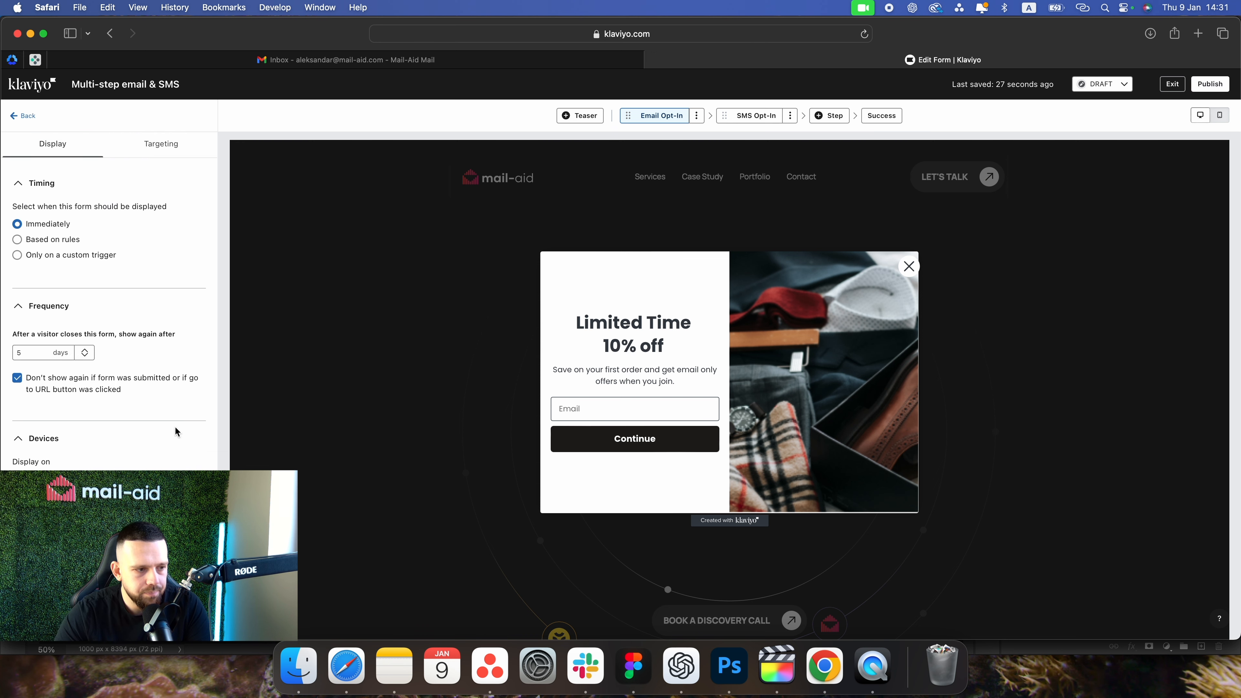
{"action": "left_click", "coordinate": [531, 551]}
{"action": "left_click_drag", "start_coordinate": [532, 549], "coordinate": [1148, 535]}
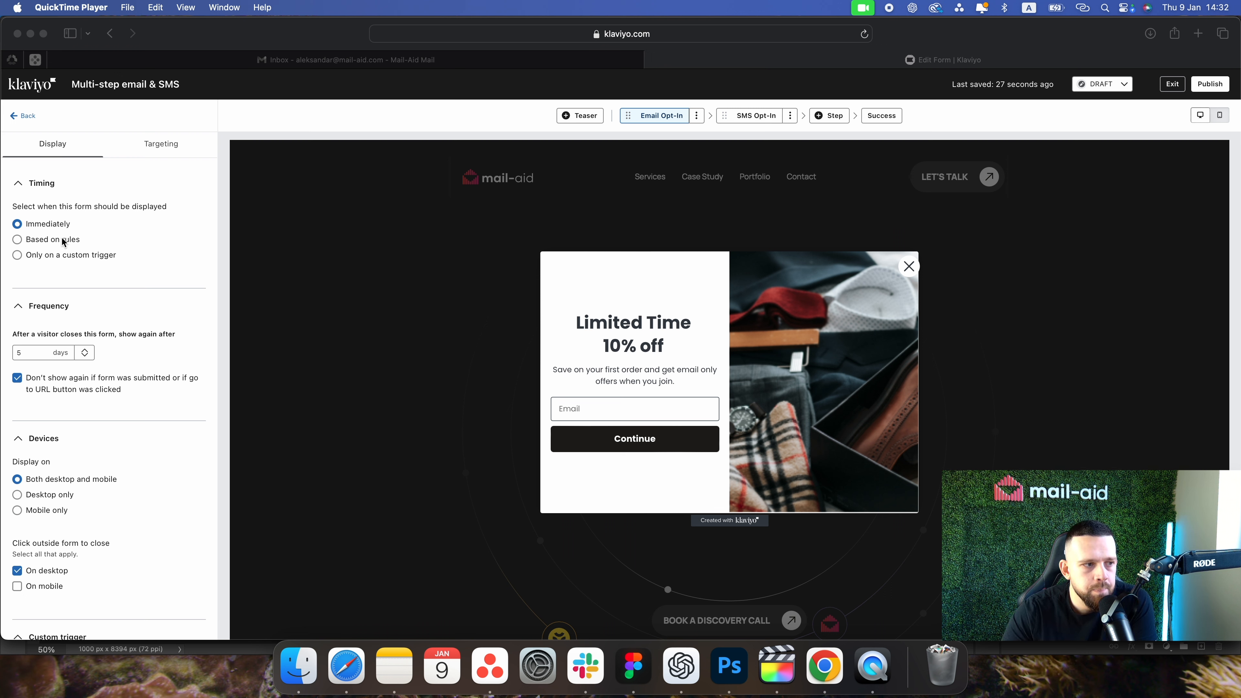
{"action": "left_click", "coordinate": [58, 248]}
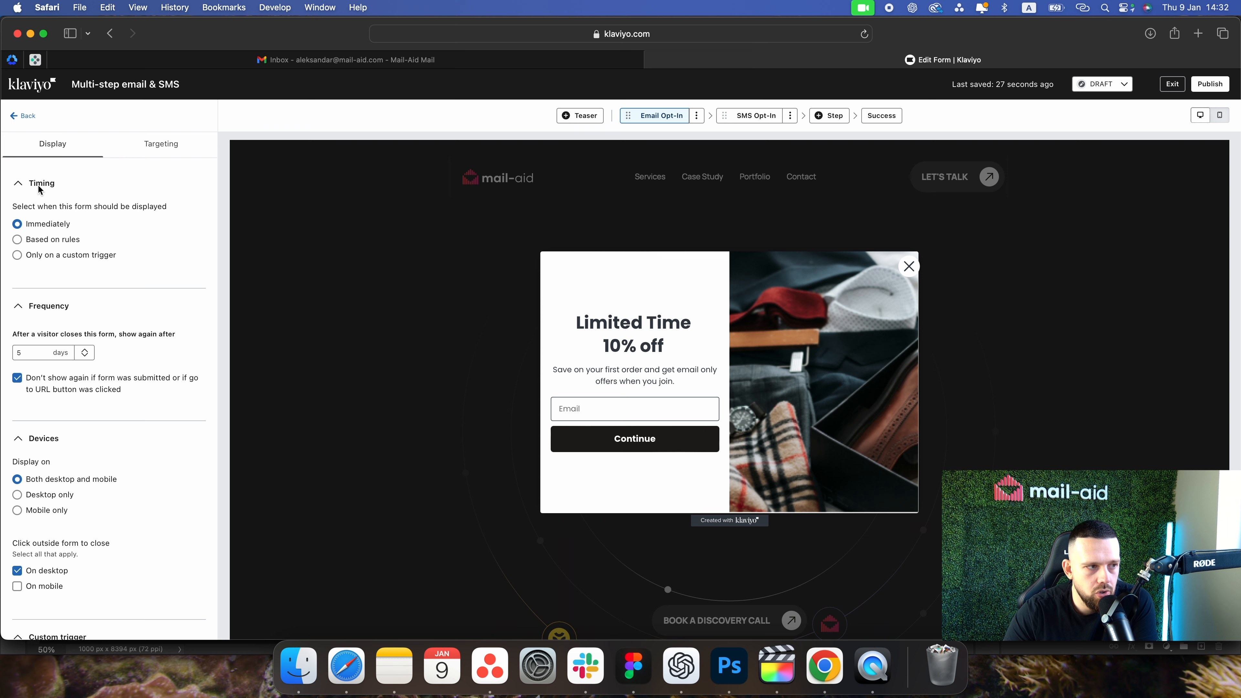
{"action": "left_click", "coordinate": [58, 240]}
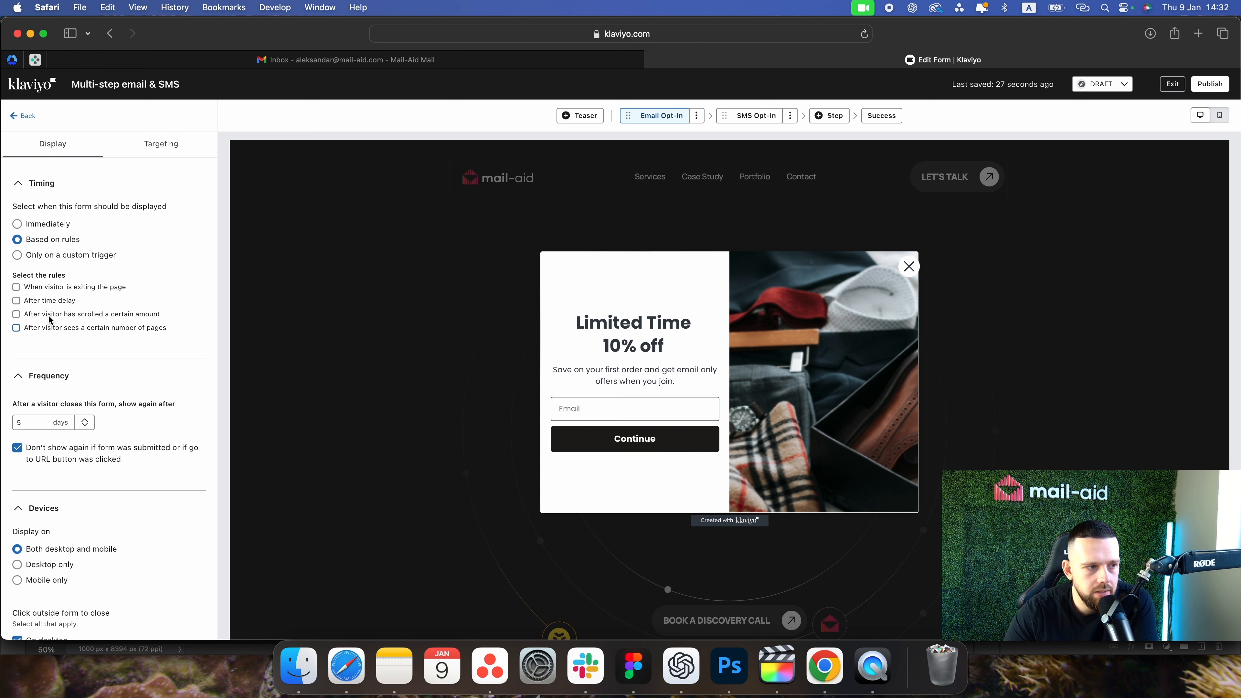
{"action": "scroll", "coordinate": [61, 307], "scroll_direction": "up", "scroll_amount": 5}
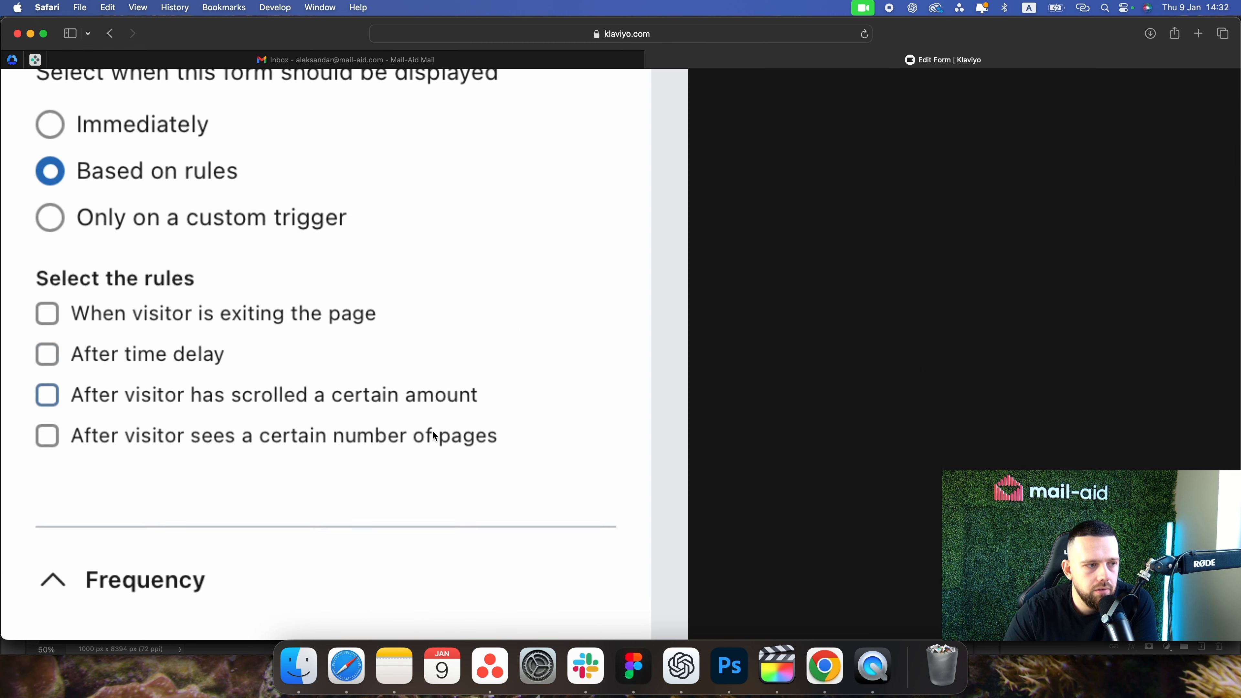
{"action": "scroll", "coordinate": [289, 344], "scroll_direction": "down", "scroll_amount": 2}
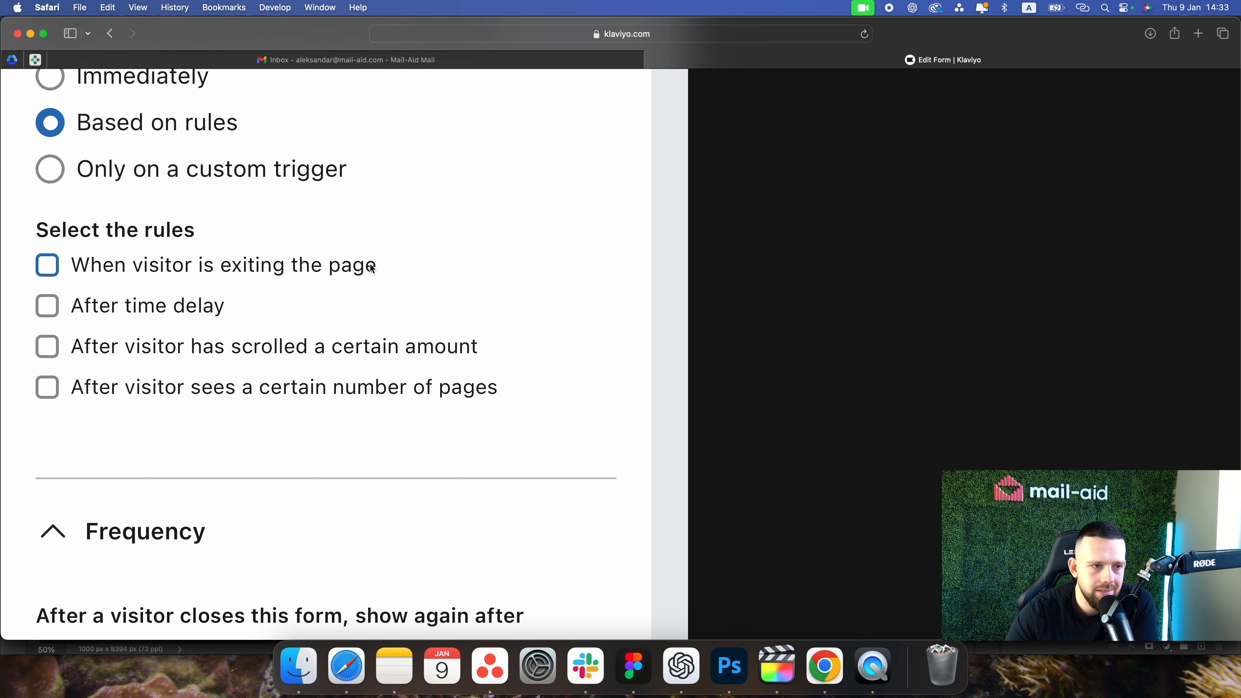
{"action": "scroll", "coordinate": [511, 299], "scroll_direction": "down", "scroll_amount": 1}
{"action": "scroll", "coordinate": [516, 299], "scroll_direction": "down", "scroll_amount": 1}
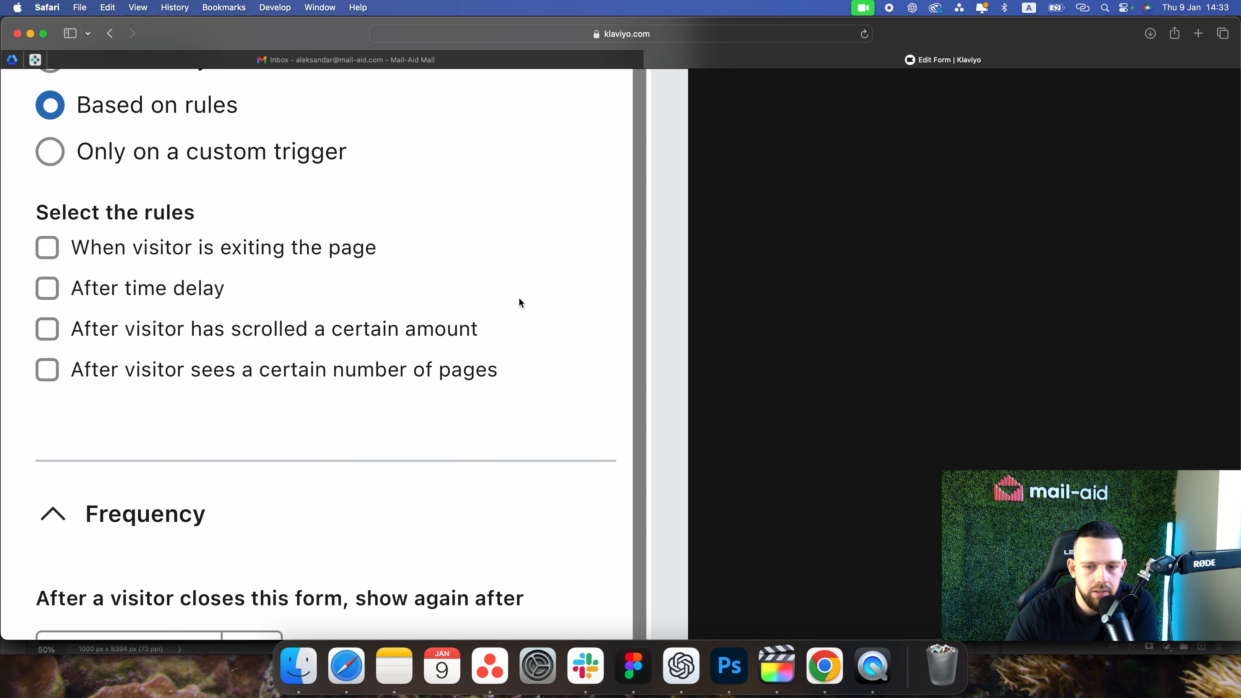
{"action": "scroll", "coordinate": [518, 299], "scroll_direction": "up", "scroll_amount": 3}
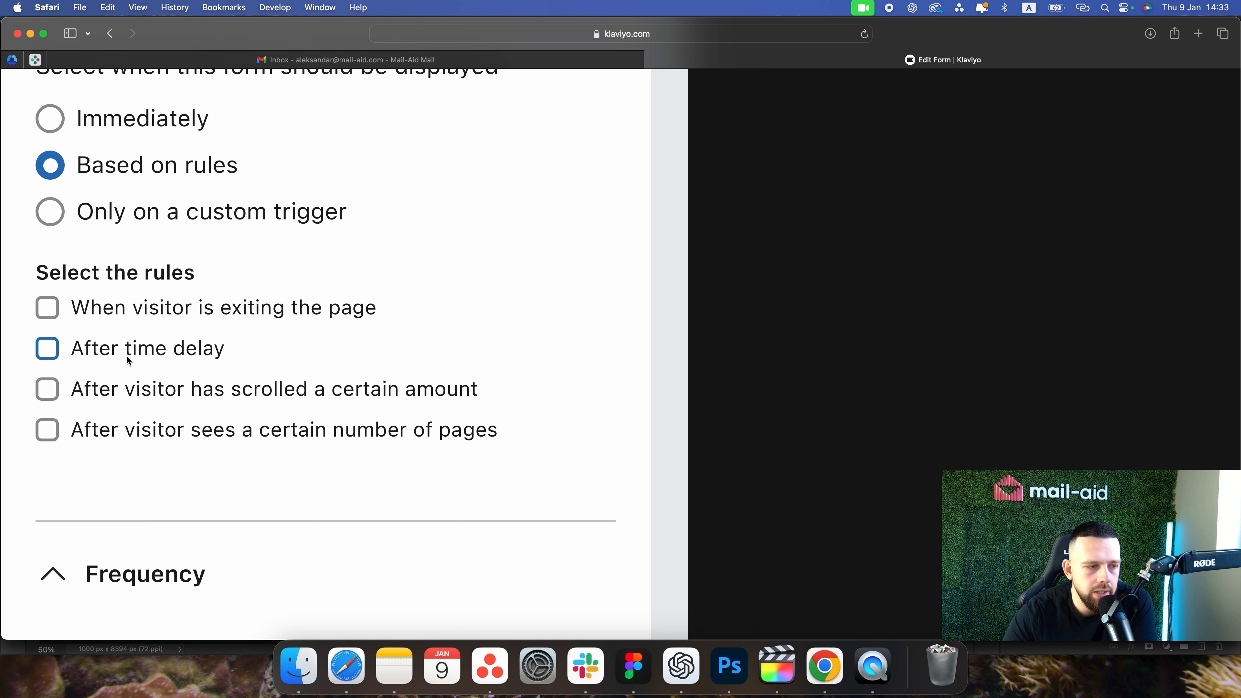
{"action": "left_click", "coordinate": [155, 358]}
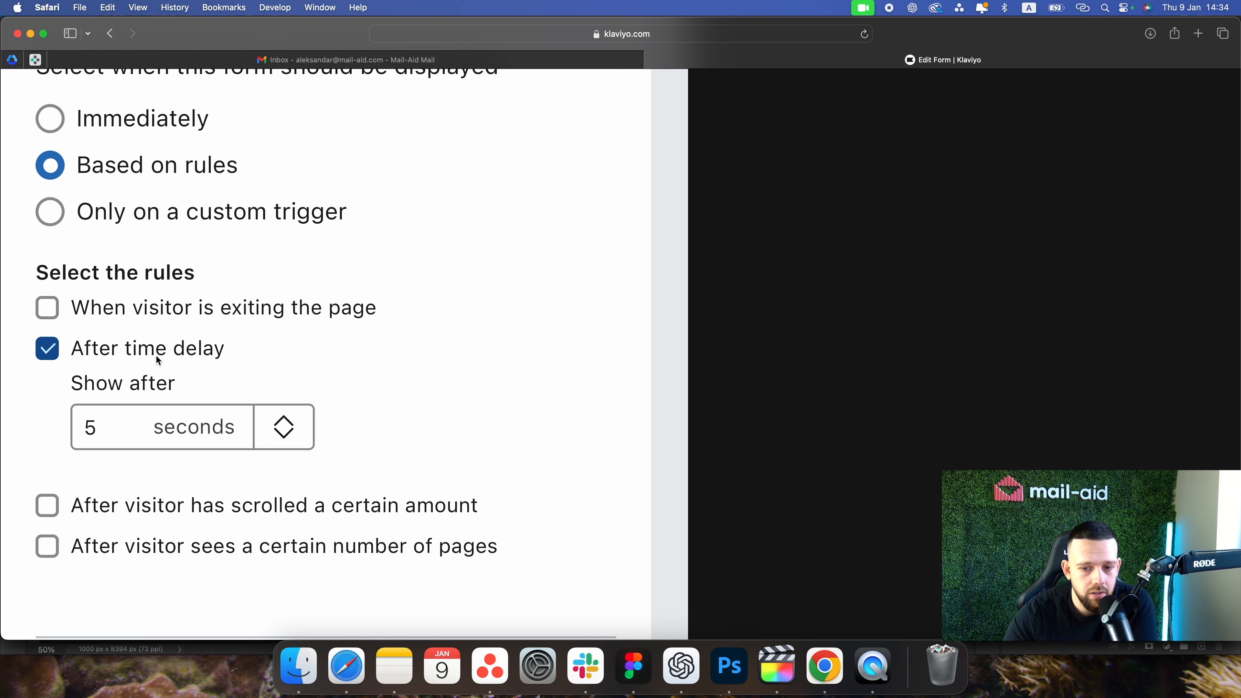
{"action": "left_click", "coordinate": [156, 356]}
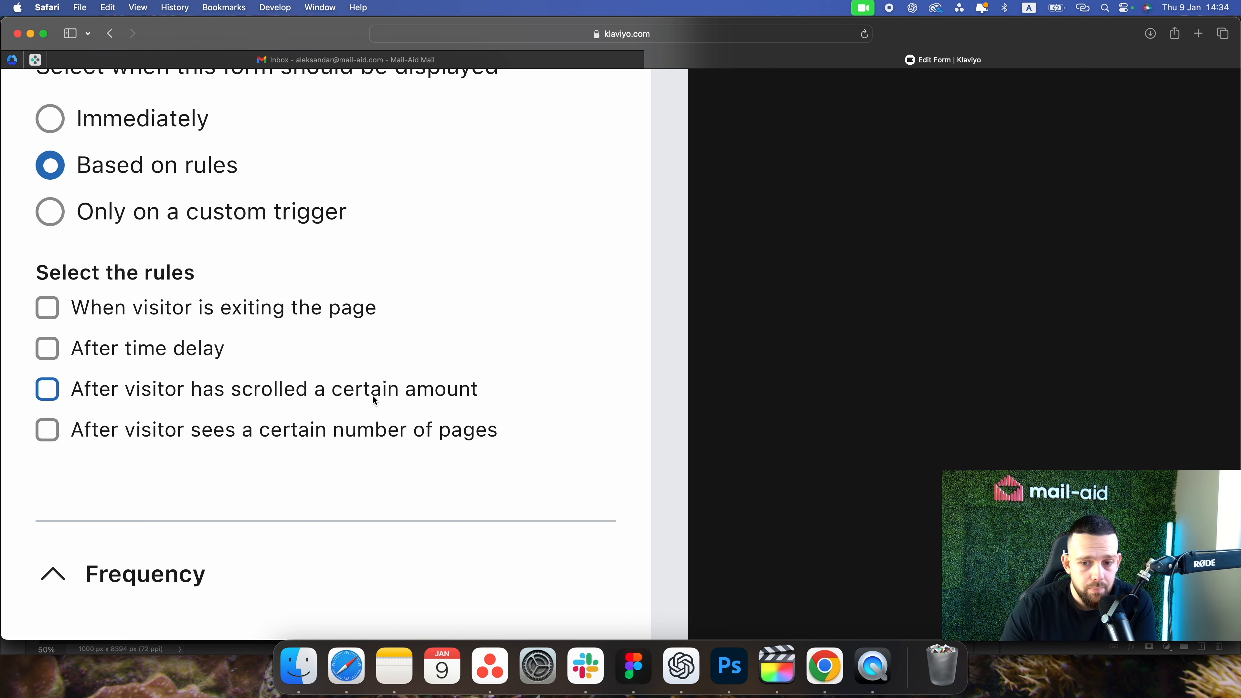
{"action": "scroll", "coordinate": [393, 384], "scroll_direction": "down", "scroll_amount": 5}
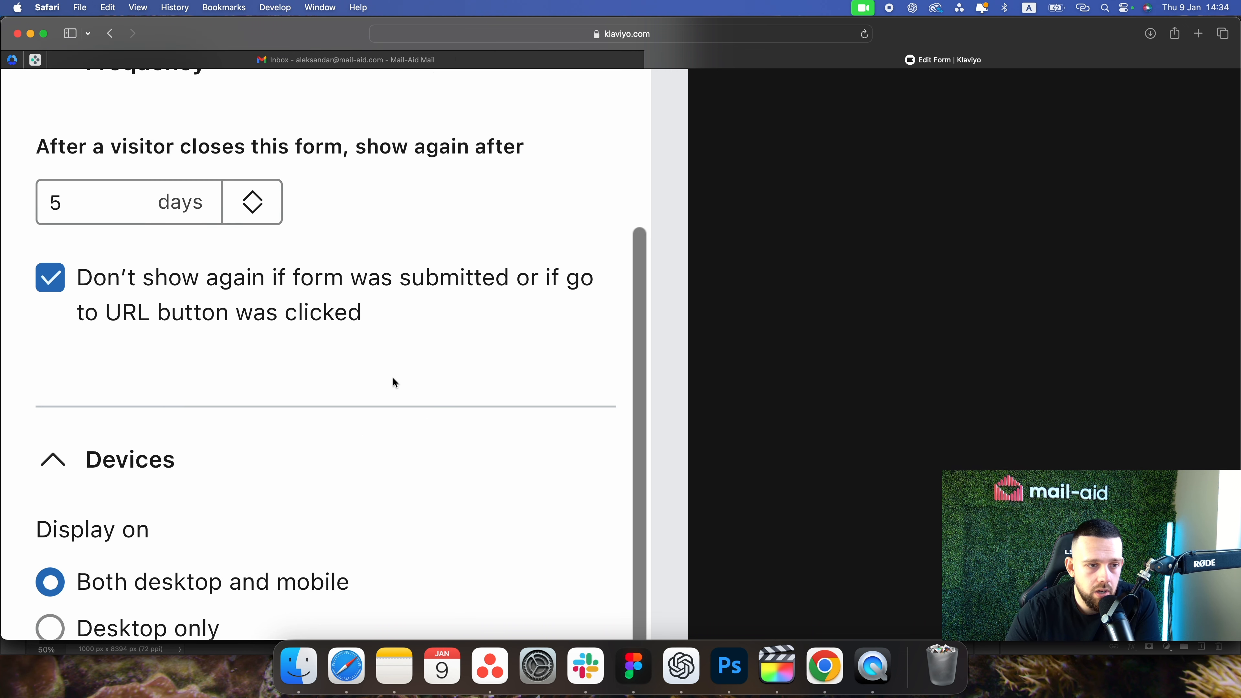
{"action": "scroll", "coordinate": [394, 384], "scroll_direction": "up", "scroll_amount": 5}
{"action": "left_click", "coordinate": [308, 404]}
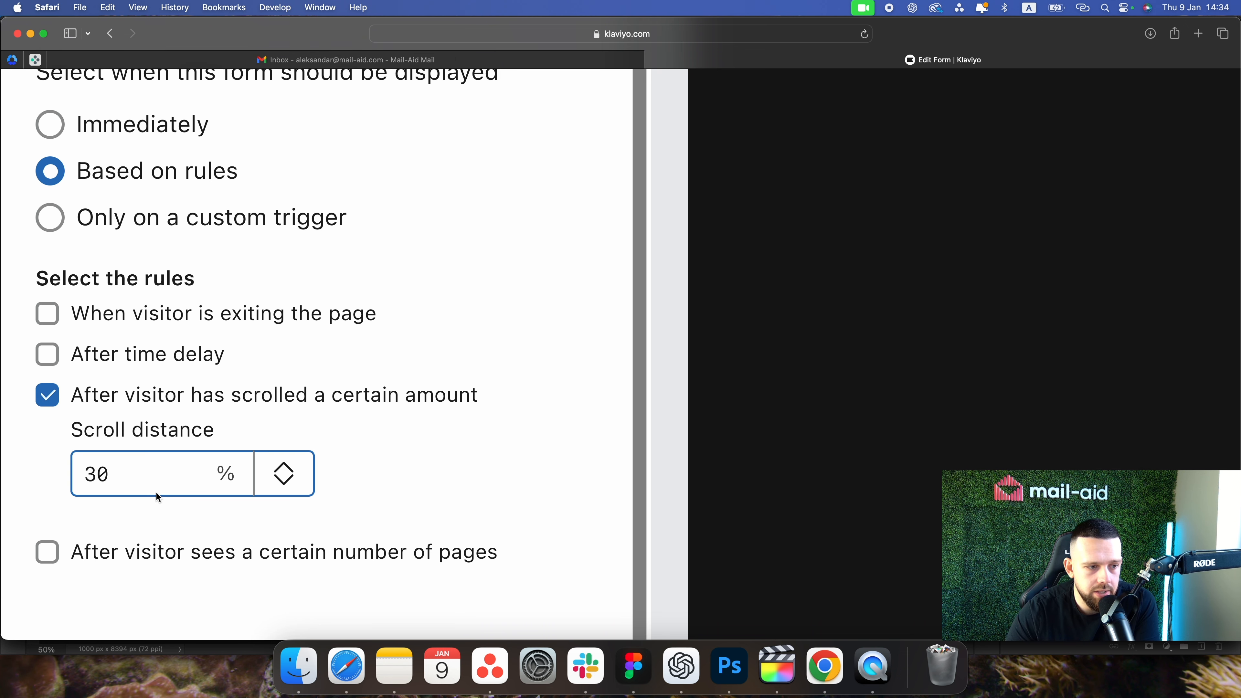
{"action": "left_click_drag", "start_coordinate": [146, 486], "coordinate": [82, 483]}
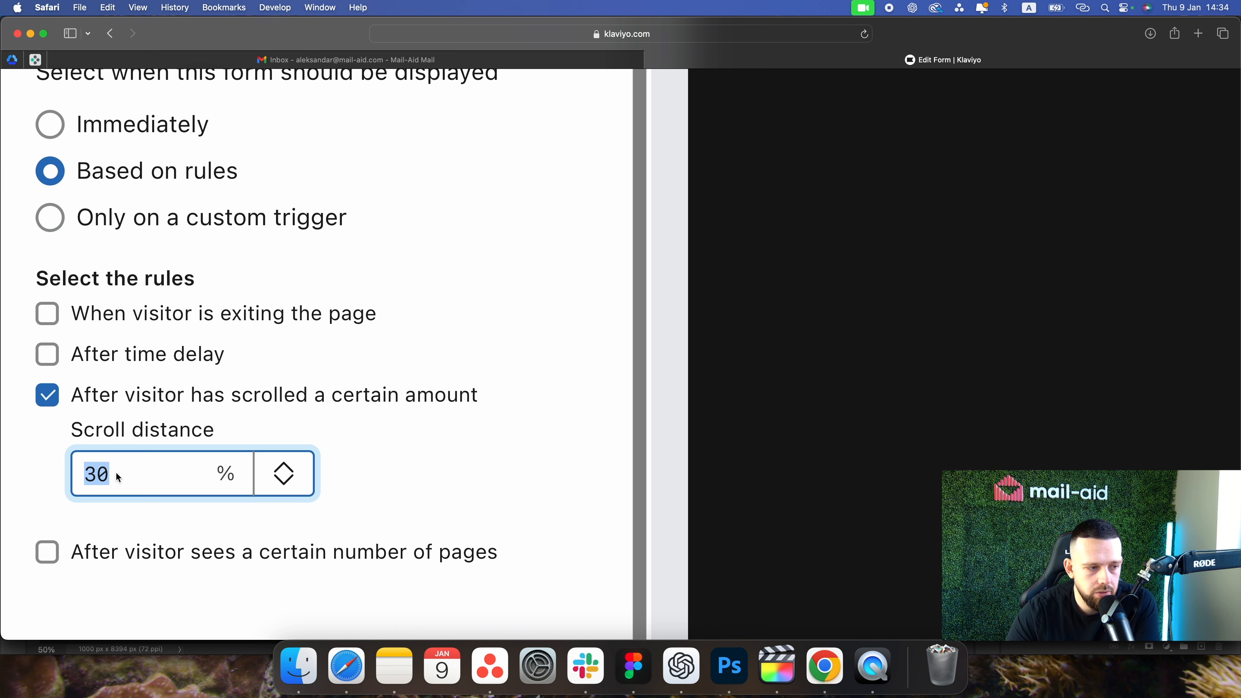
{"action": "left_click", "coordinate": [211, 398]}
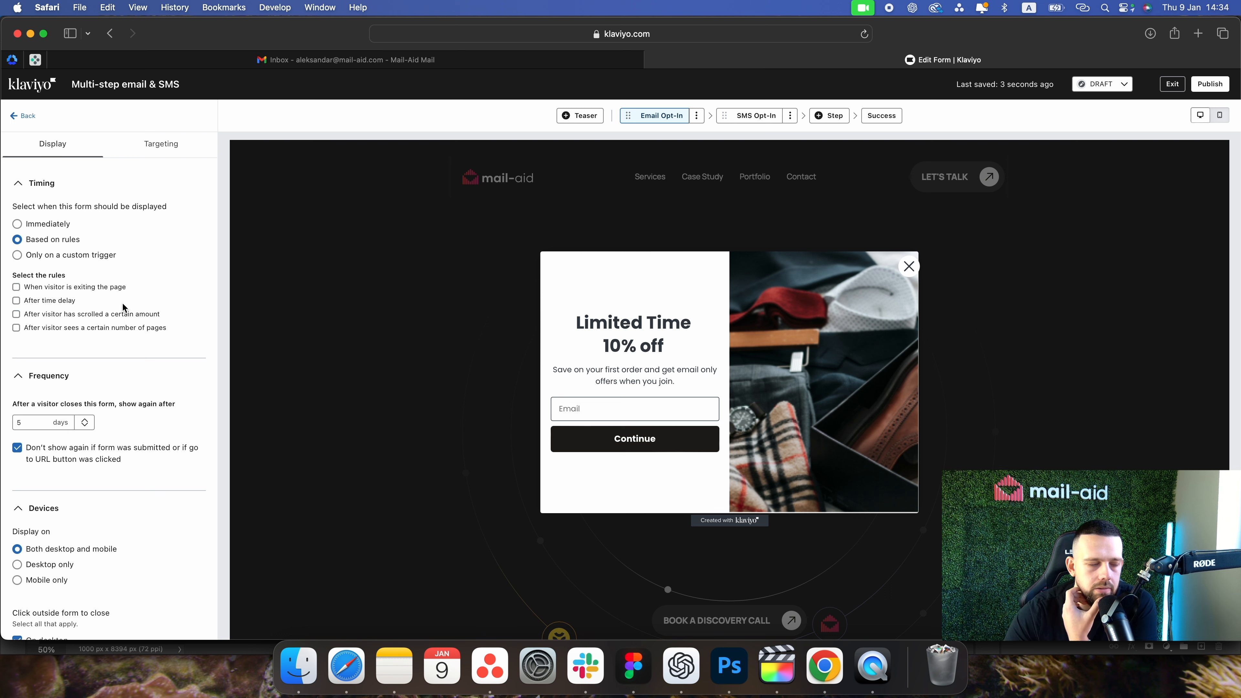
- Enable the display rules for visitors exiting the page and for a time delay, showing the form after 10 seconds
{"action": "left_click", "coordinate": [78, 287]}
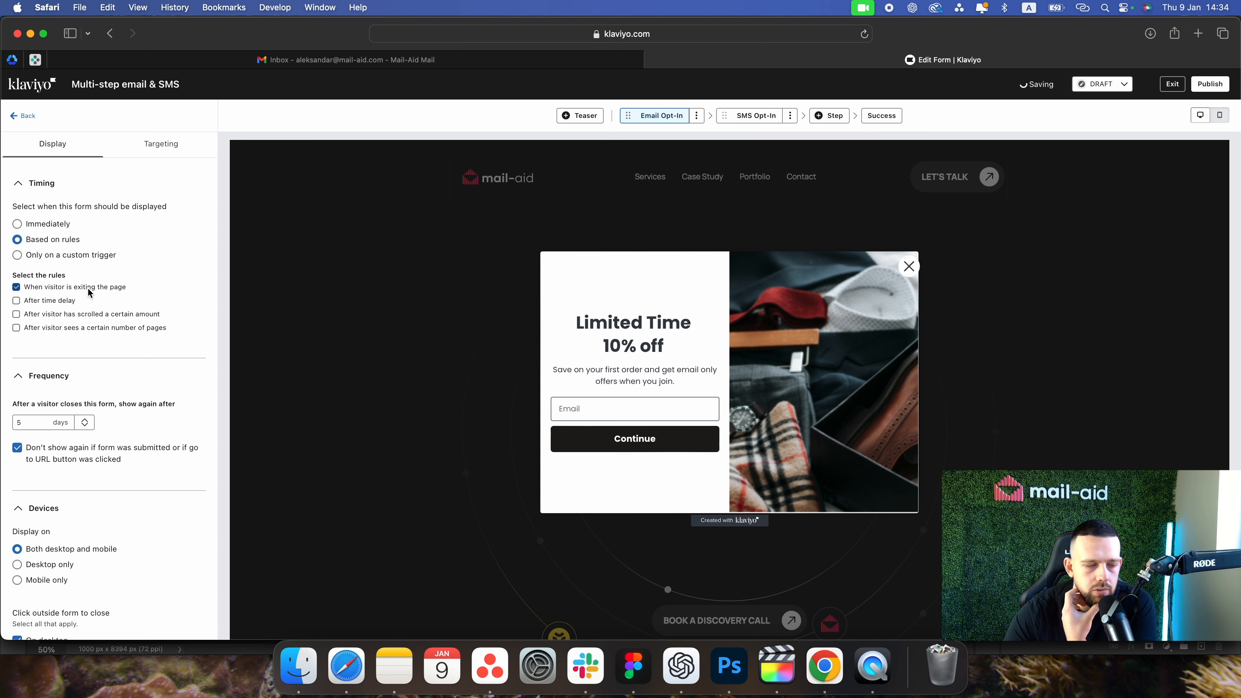
{"action": "left_click", "coordinate": [62, 301]}
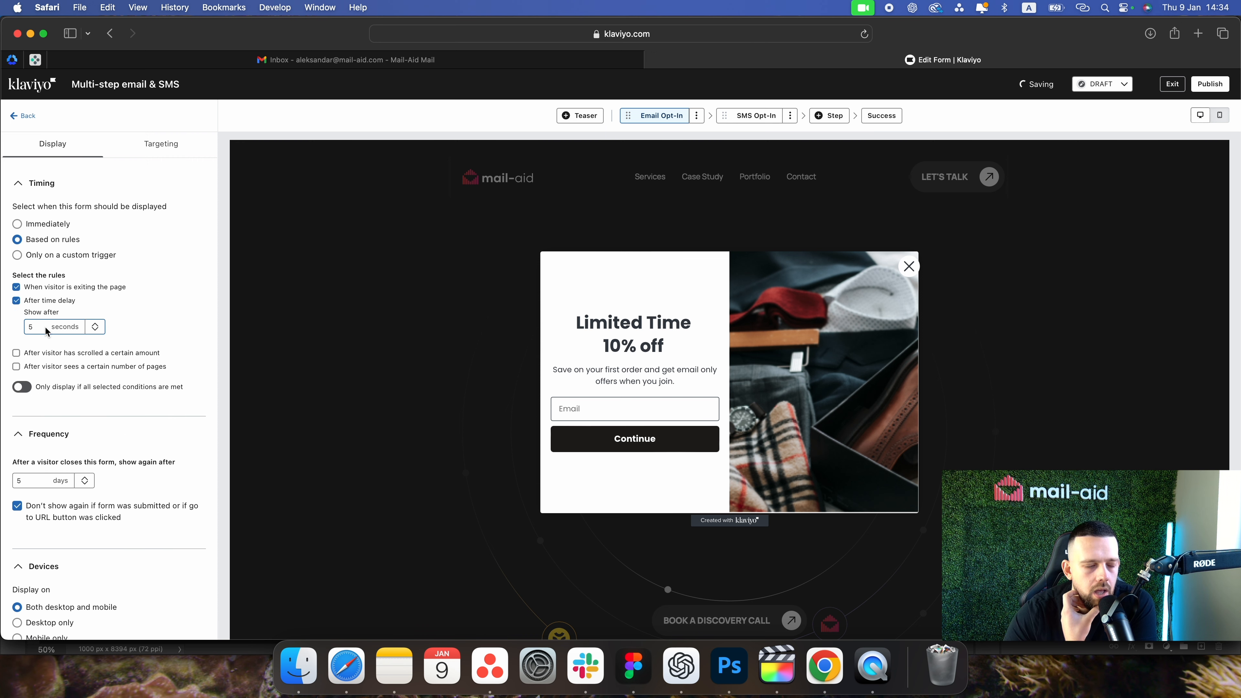
{"action": "left_click", "coordinate": [30, 329]}
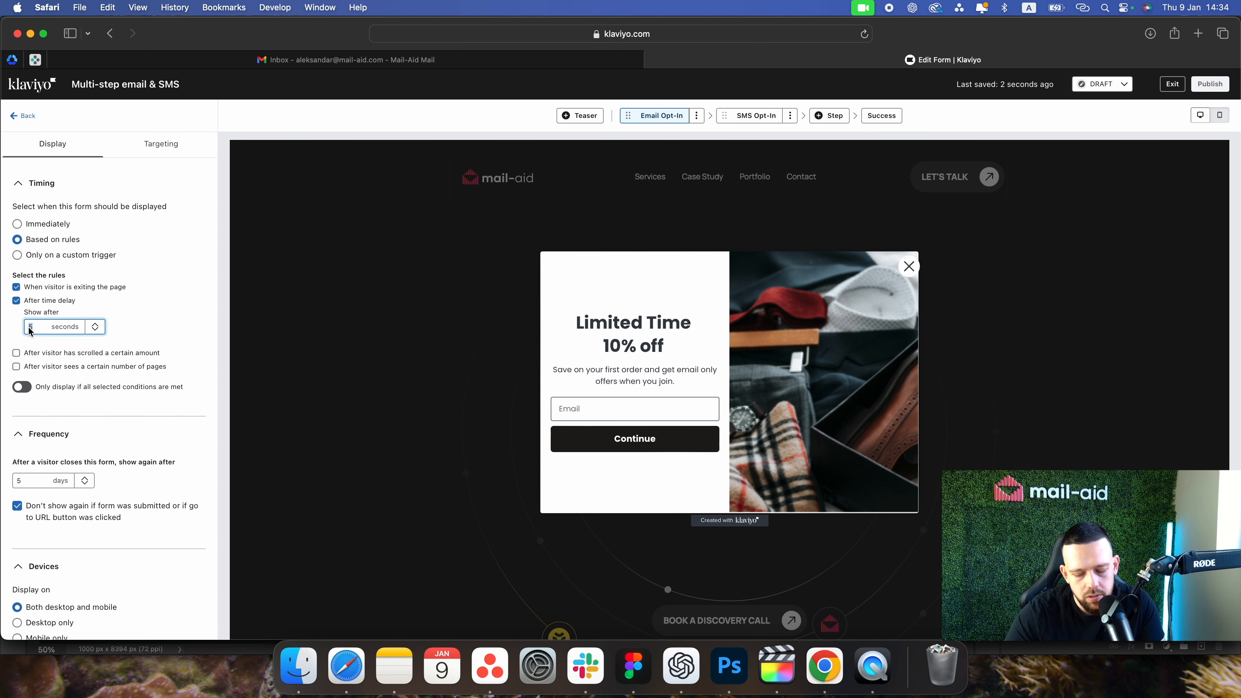
{"action": "key", "text": "BackSpace"}
{"action": "type", "text": "10"}
{"action": "left_click", "coordinate": [126, 329]}
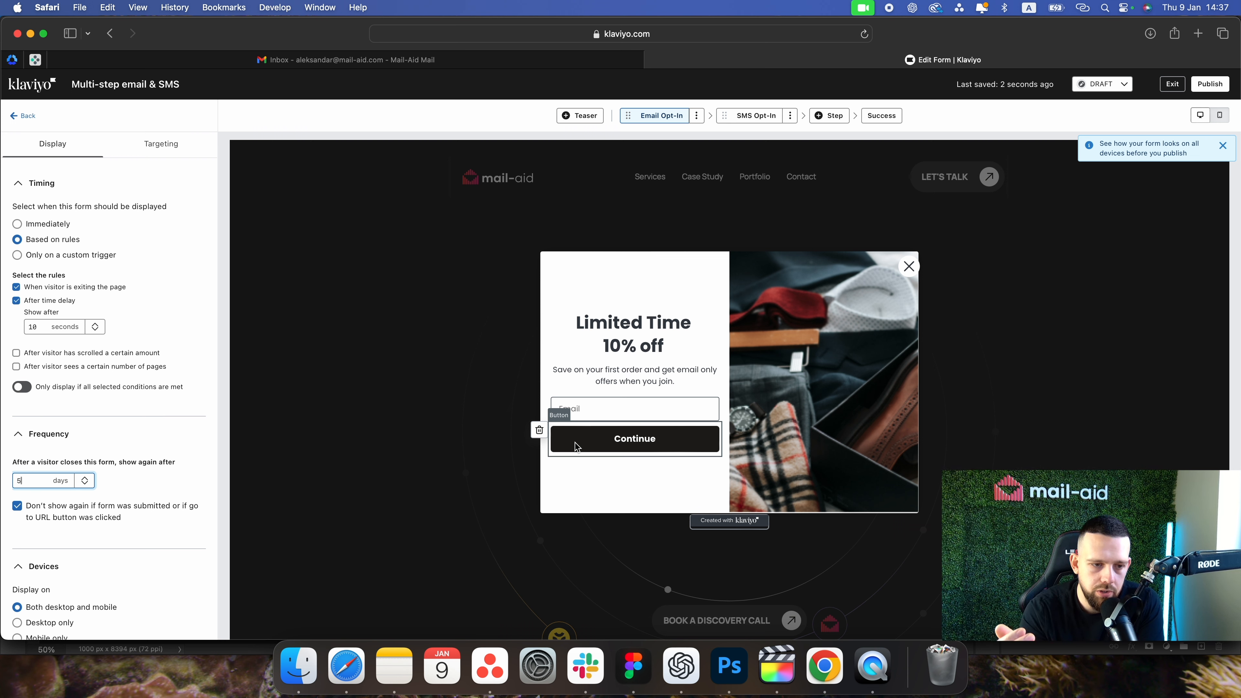
- Review the form's timing rules, frequency and device display settings, and look over its targeting options
{"action": "scroll", "coordinate": [138, 472], "scroll_direction": "down", "scroll_amount": 5}
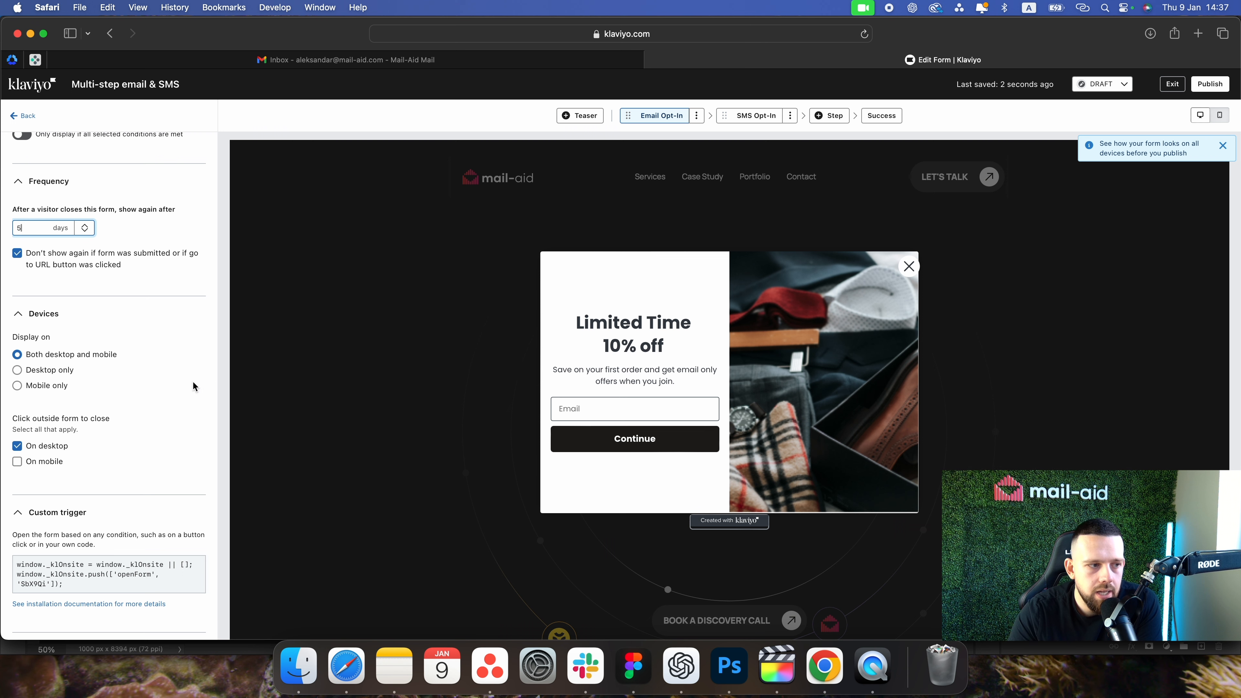
{"action": "scroll", "coordinate": [193, 386], "scroll_direction": "up", "scroll_amount": 2}
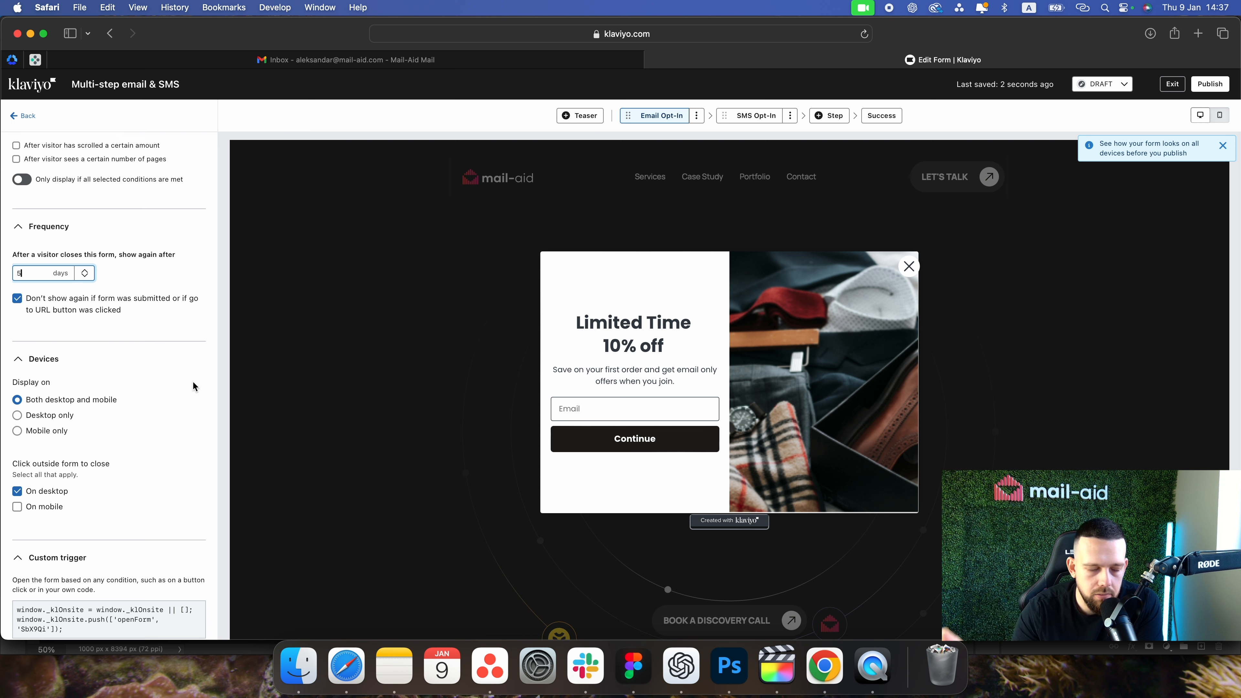
{"action": "scroll", "coordinate": [188, 384], "scroll_direction": "up", "scroll_amount": 5}
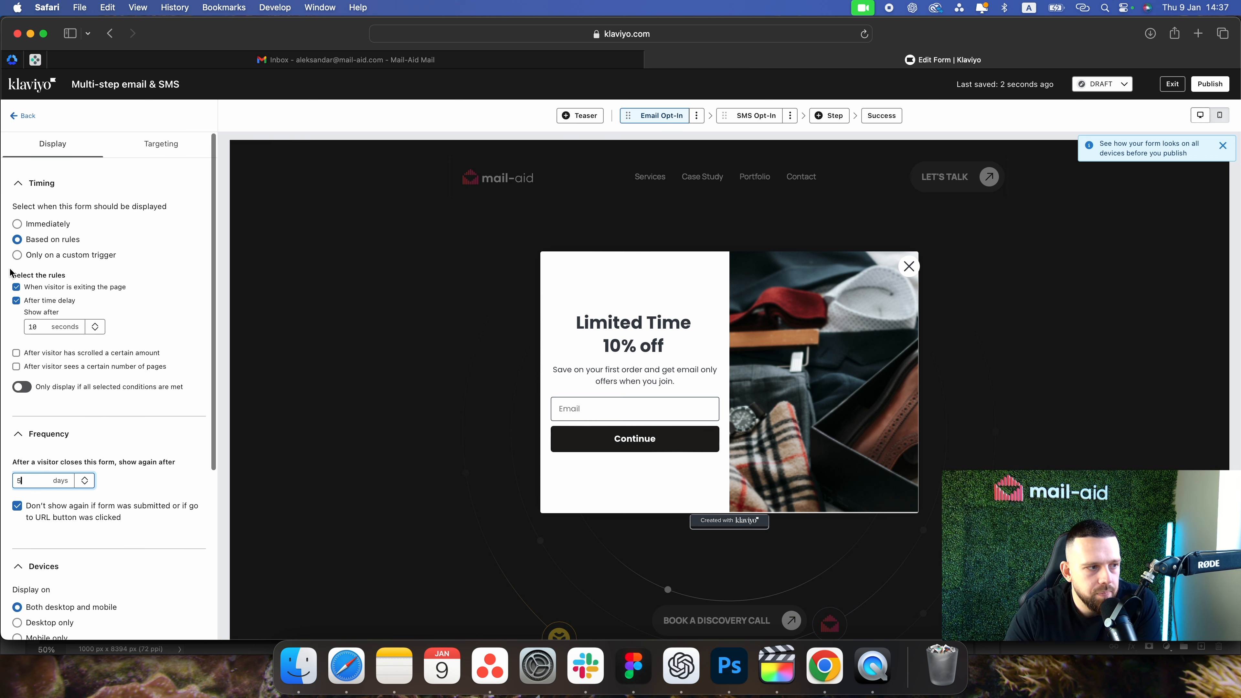
{"action": "left_click_drag", "start_coordinate": [20, 276], "coordinate": [99, 305]}
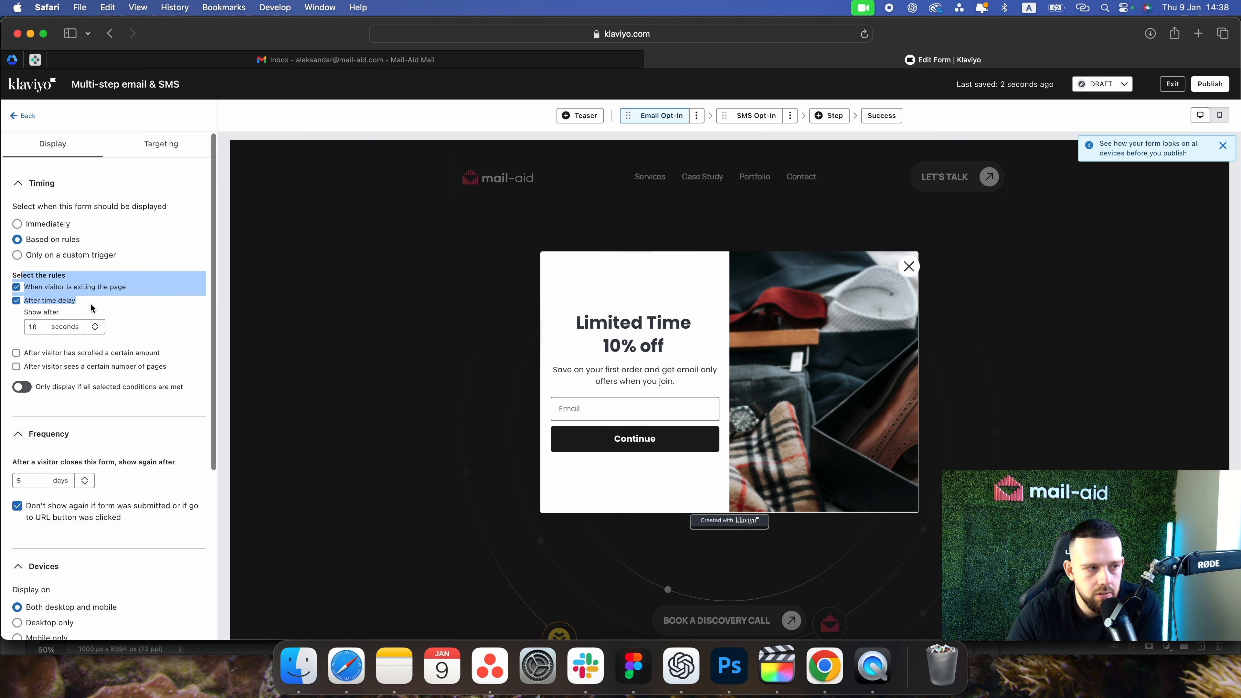
{"action": "left_click", "coordinate": [112, 303]}
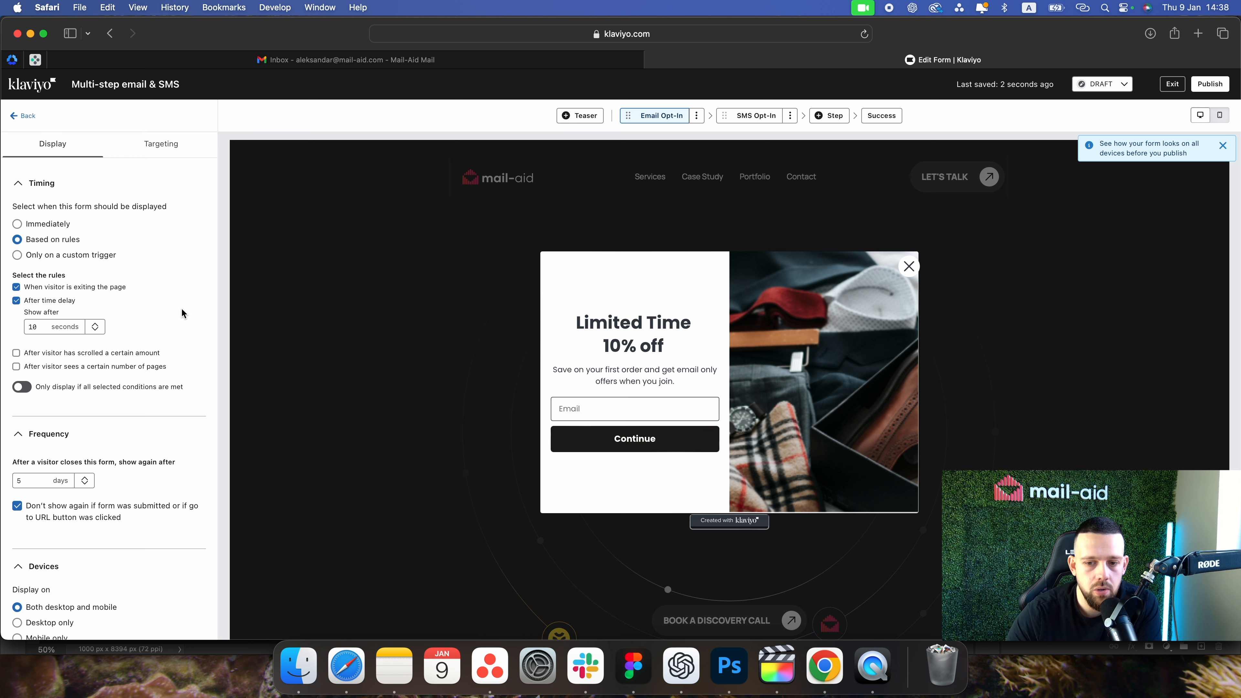
{"action": "scroll", "coordinate": [182, 313], "scroll_direction": "down", "scroll_amount": 3}
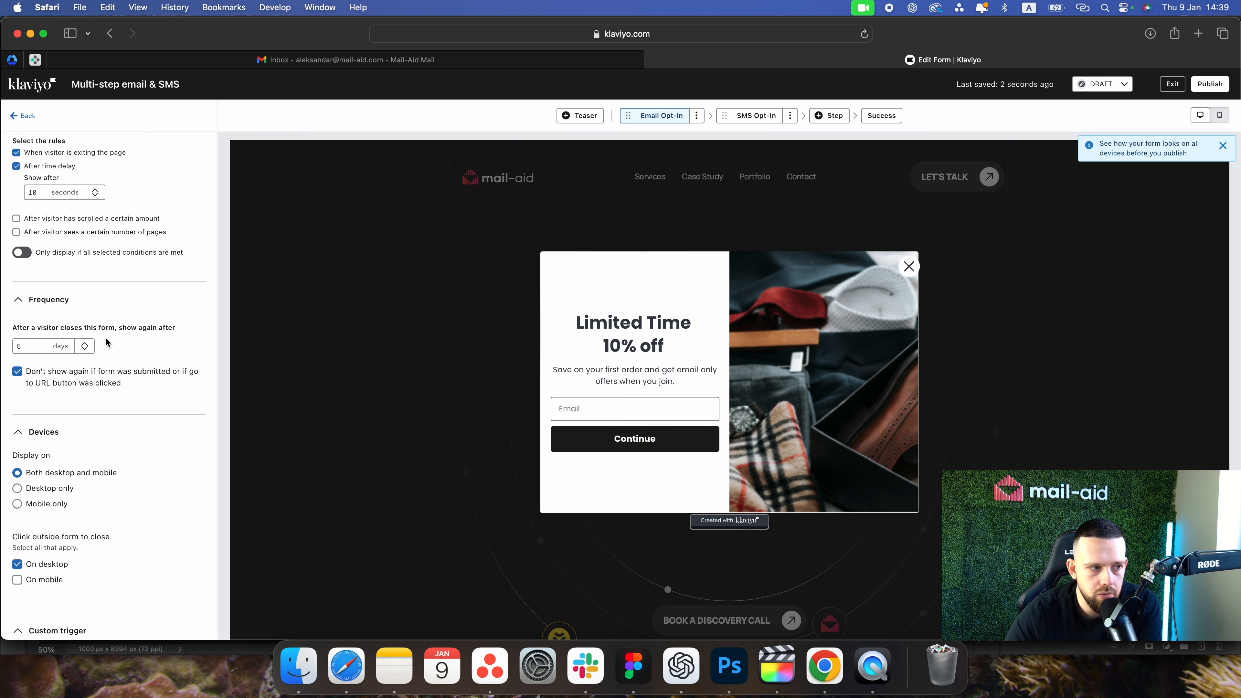
{"action": "scroll", "coordinate": [108, 342], "scroll_direction": "up", "scroll_amount": 5}
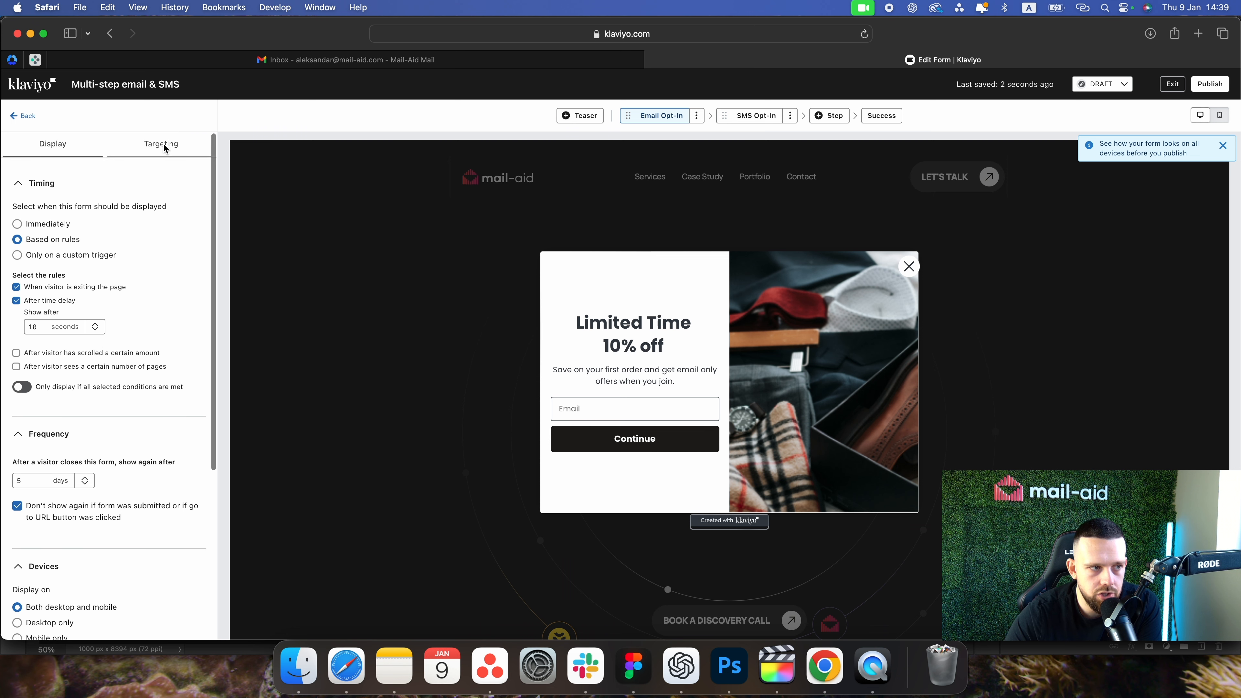
{"action": "left_click", "coordinate": [164, 149]}
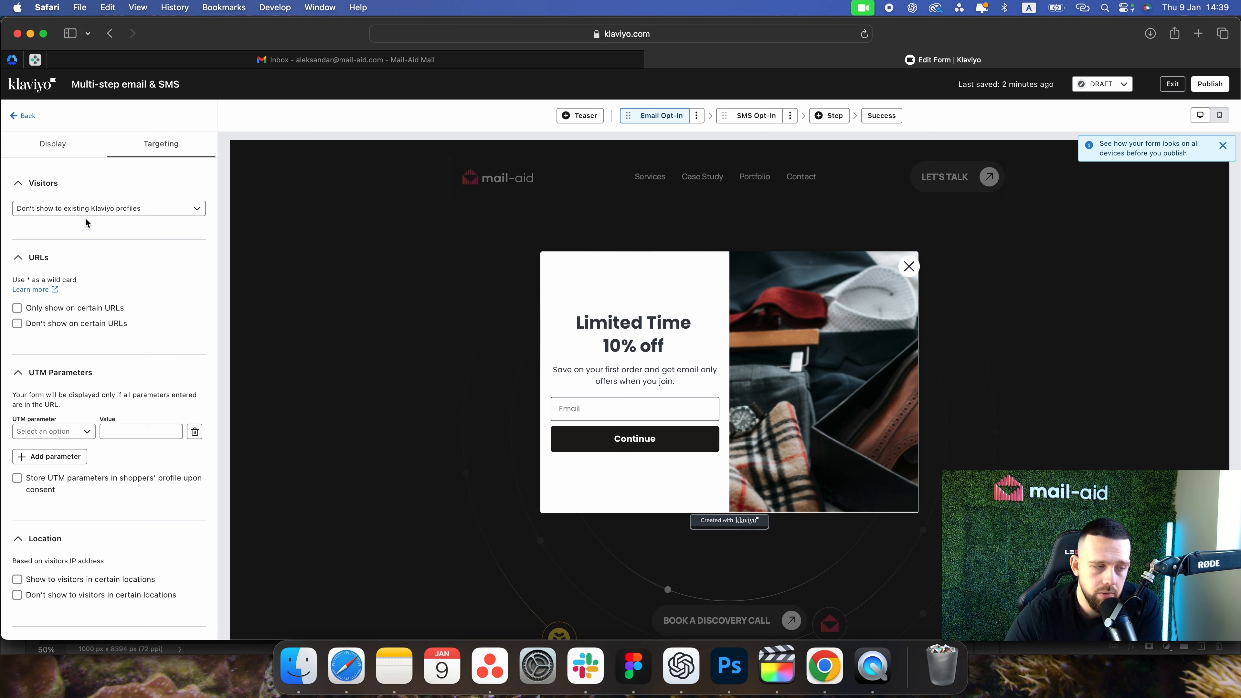
{"action": "left_click", "coordinate": [84, 154]}
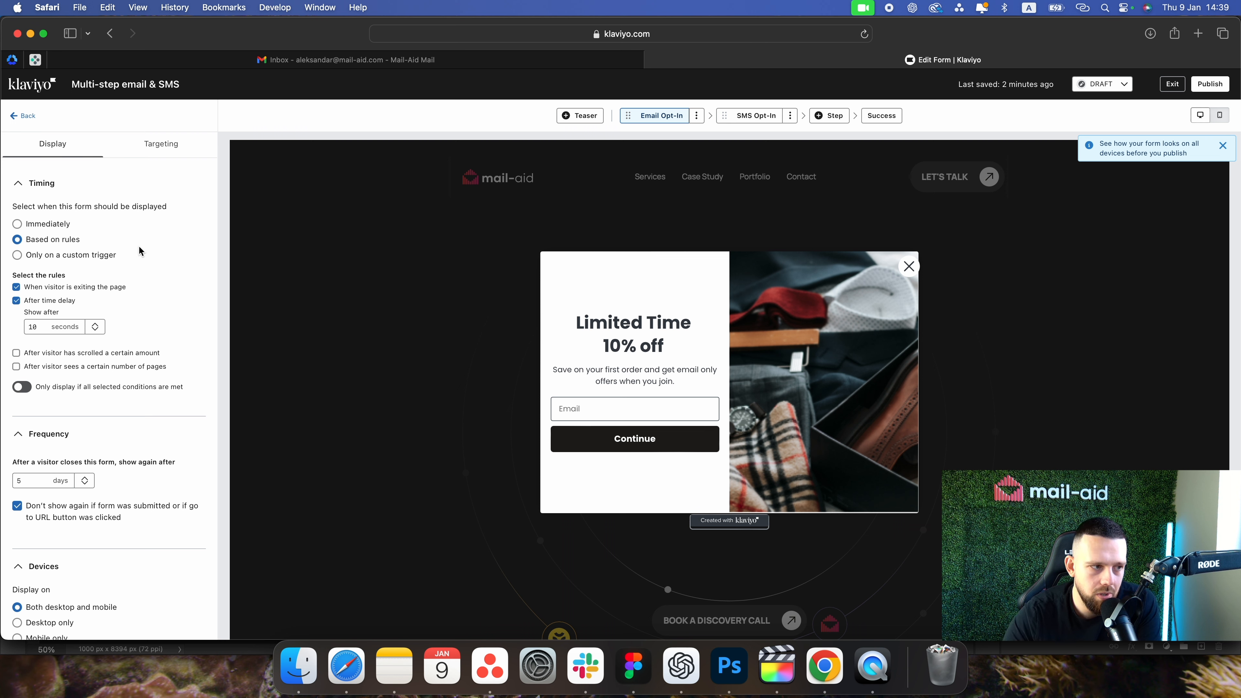
{"action": "scroll", "coordinate": [137, 249], "scroll_direction": "down", "scroll_amount": 5}
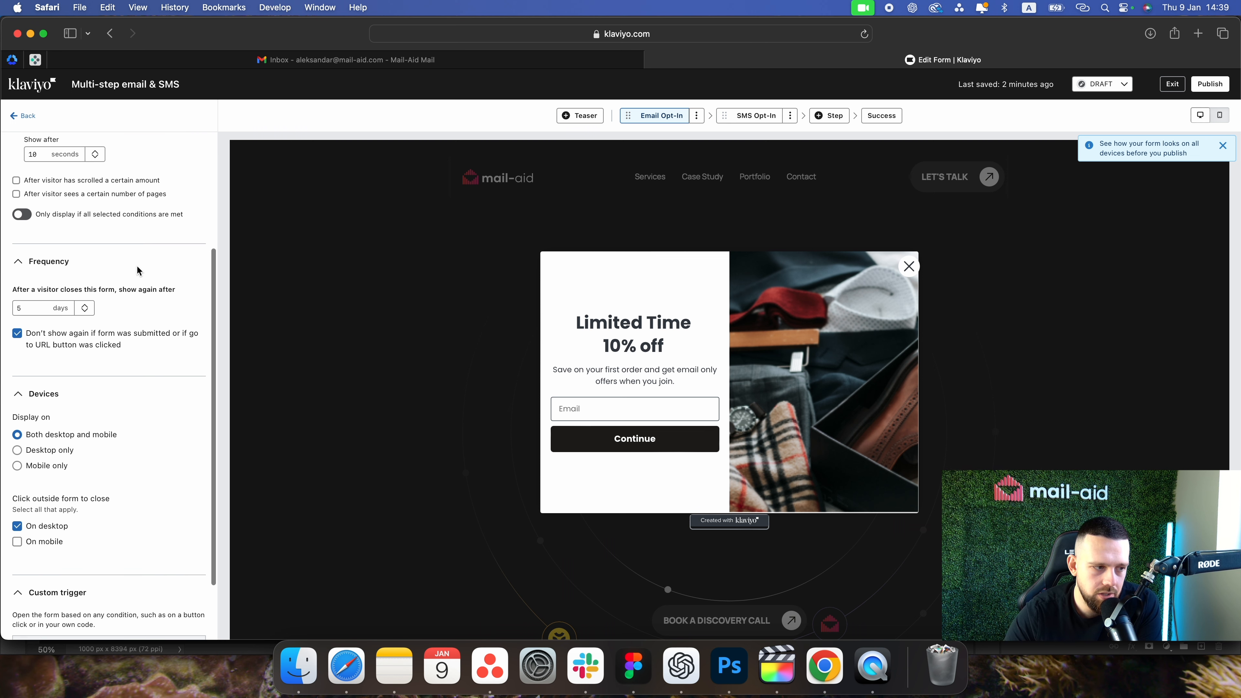
{"action": "scroll", "coordinate": [138, 308], "scroll_direction": "down", "scroll_amount": 1}
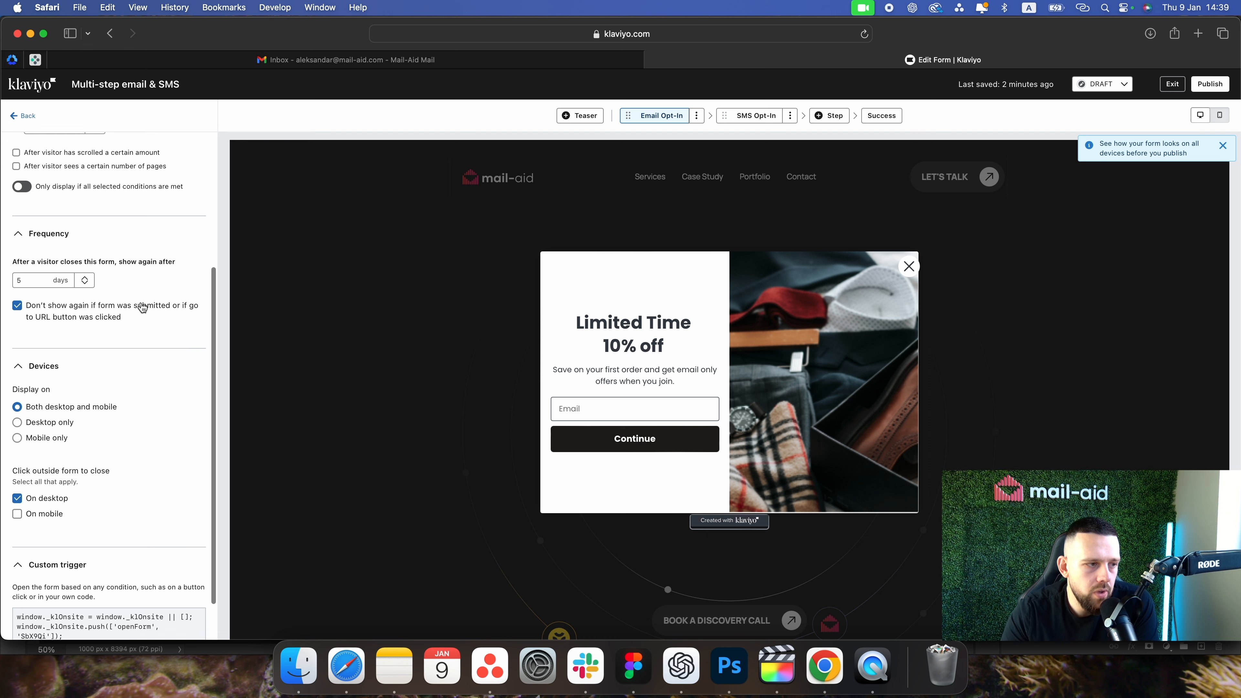
{"action": "scroll", "coordinate": [93, 342], "scroll_direction": "down", "scroll_amount": 1}
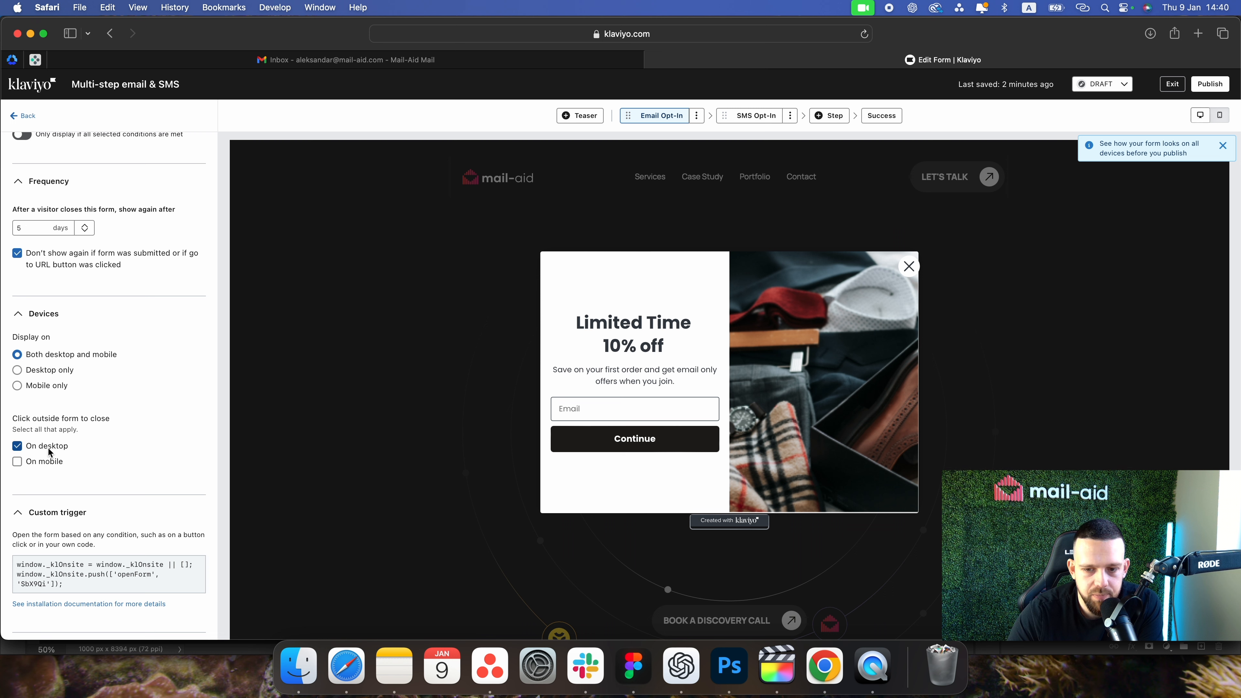
{"action": "left_click", "coordinate": [36, 461]}
{"action": "left_click", "coordinate": [52, 448]}
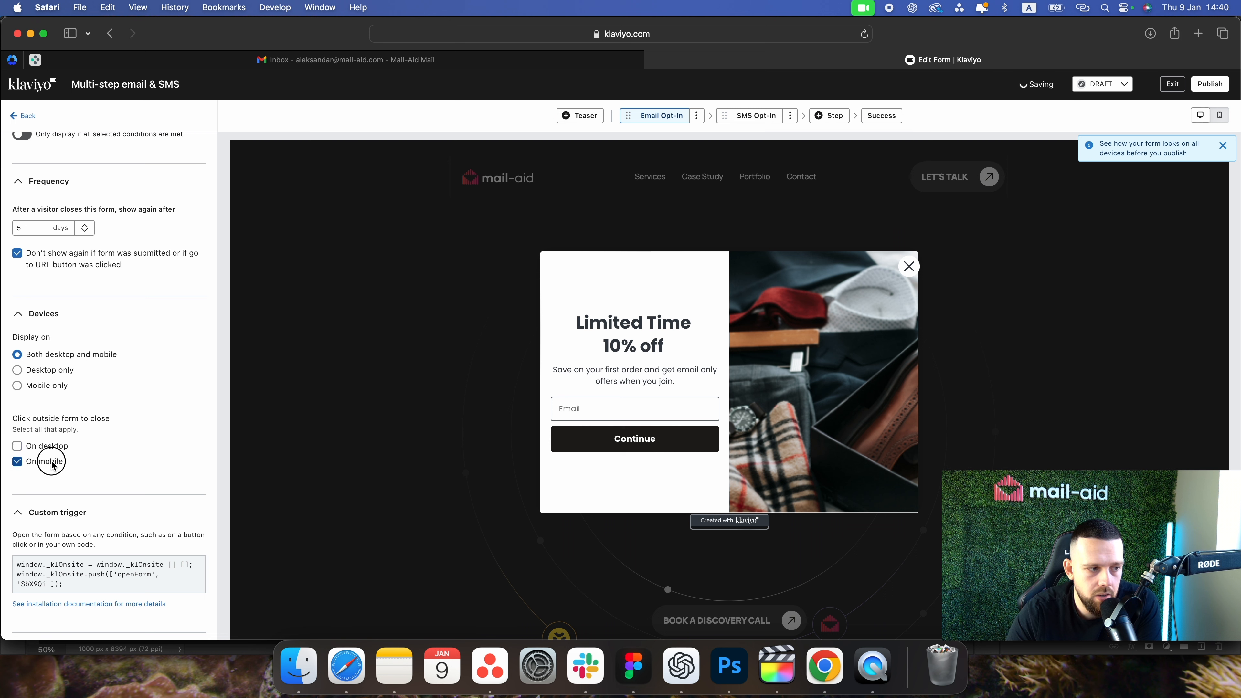
{"action": "left_click", "coordinate": [47, 462]}
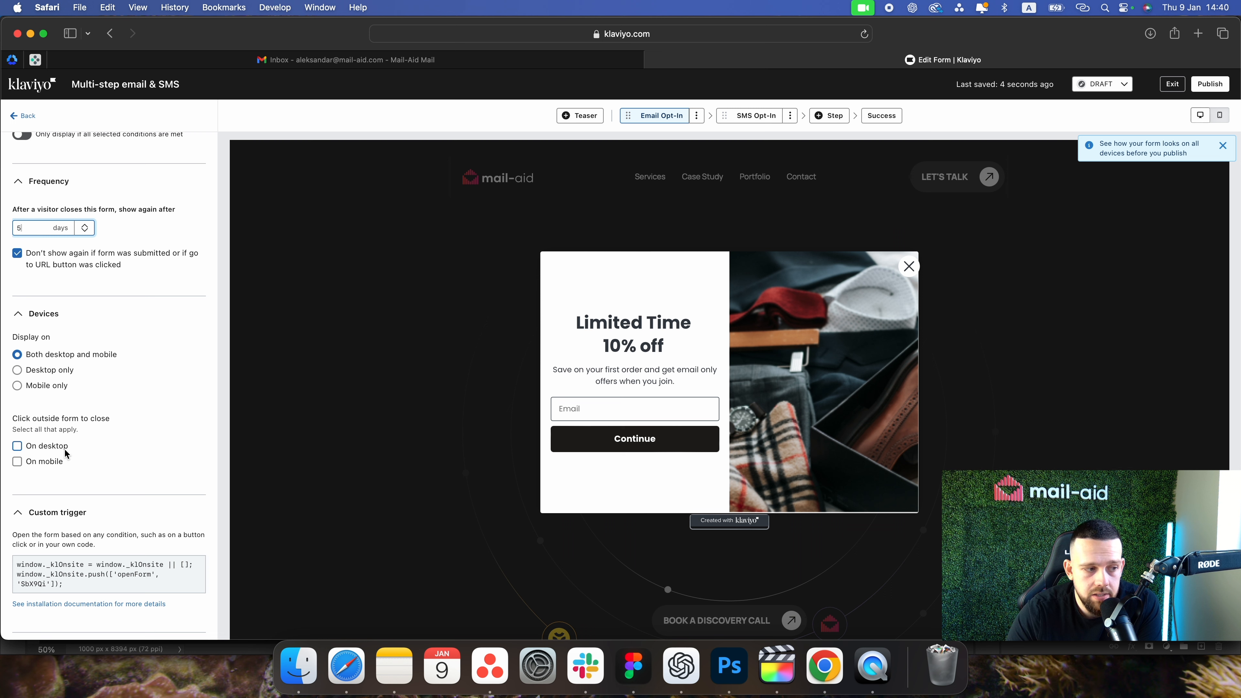
{"action": "left_click", "coordinate": [64, 450]}
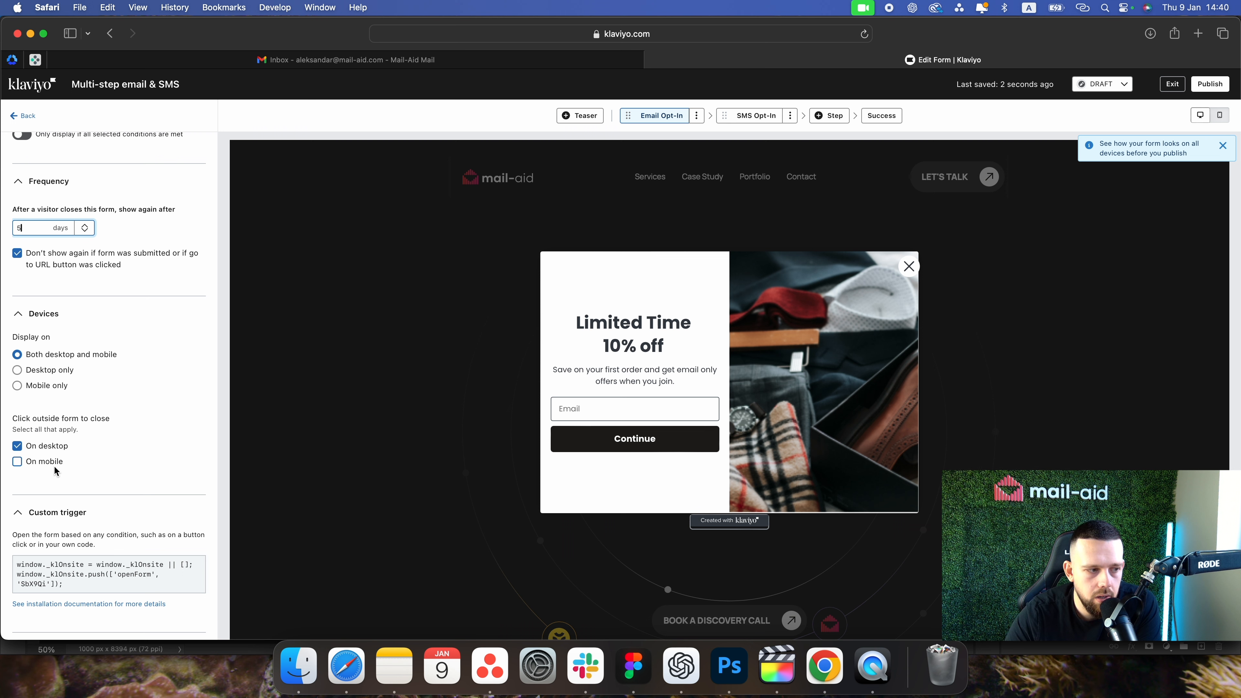
- In the form's targeting settings, exclude URLs containing /cart and /checkout from showing the form
{"action": "scroll", "coordinate": [56, 469], "scroll_direction": "up", "scroll_amount": 5}
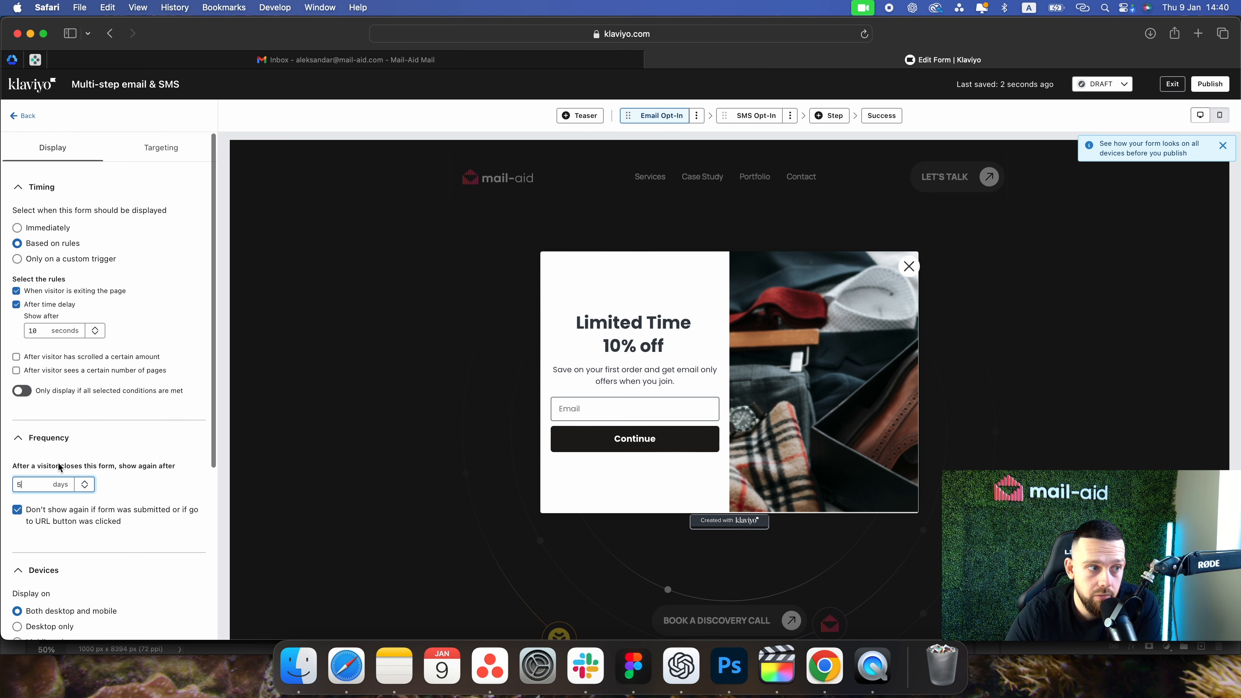
{"action": "left_click", "coordinate": [156, 152]}
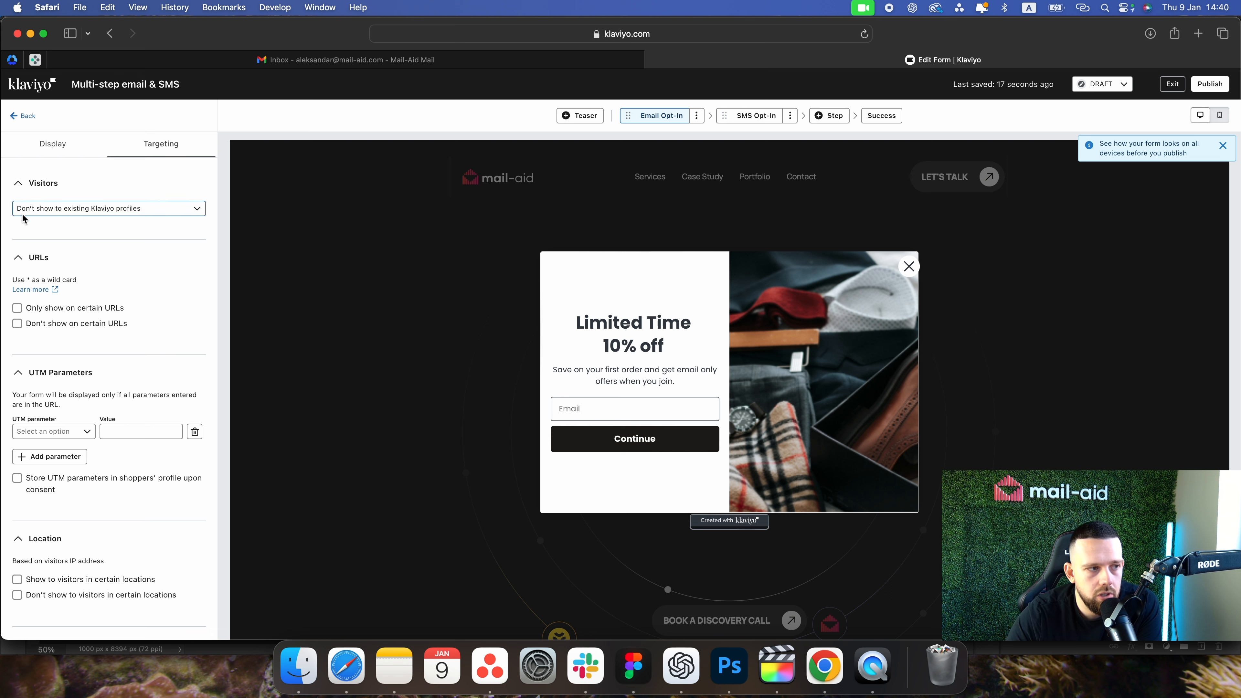
{"action": "left_click", "coordinate": [143, 210]}
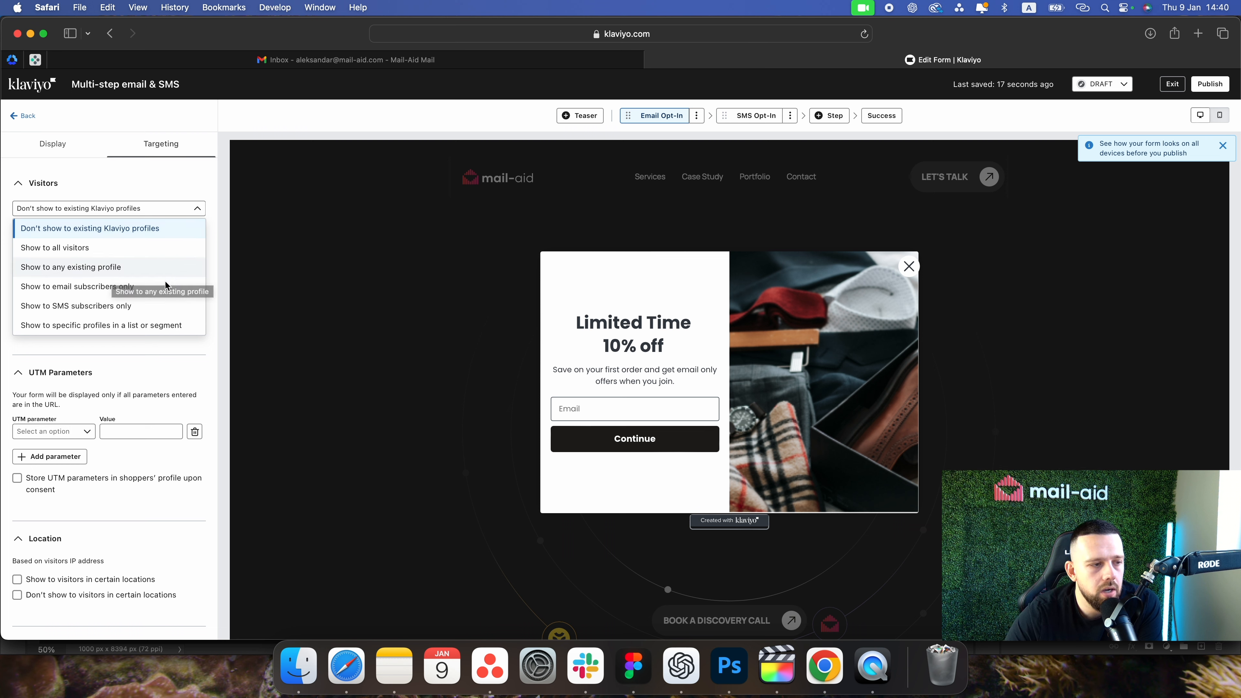
{"action": "left_click", "coordinate": [168, 208]}
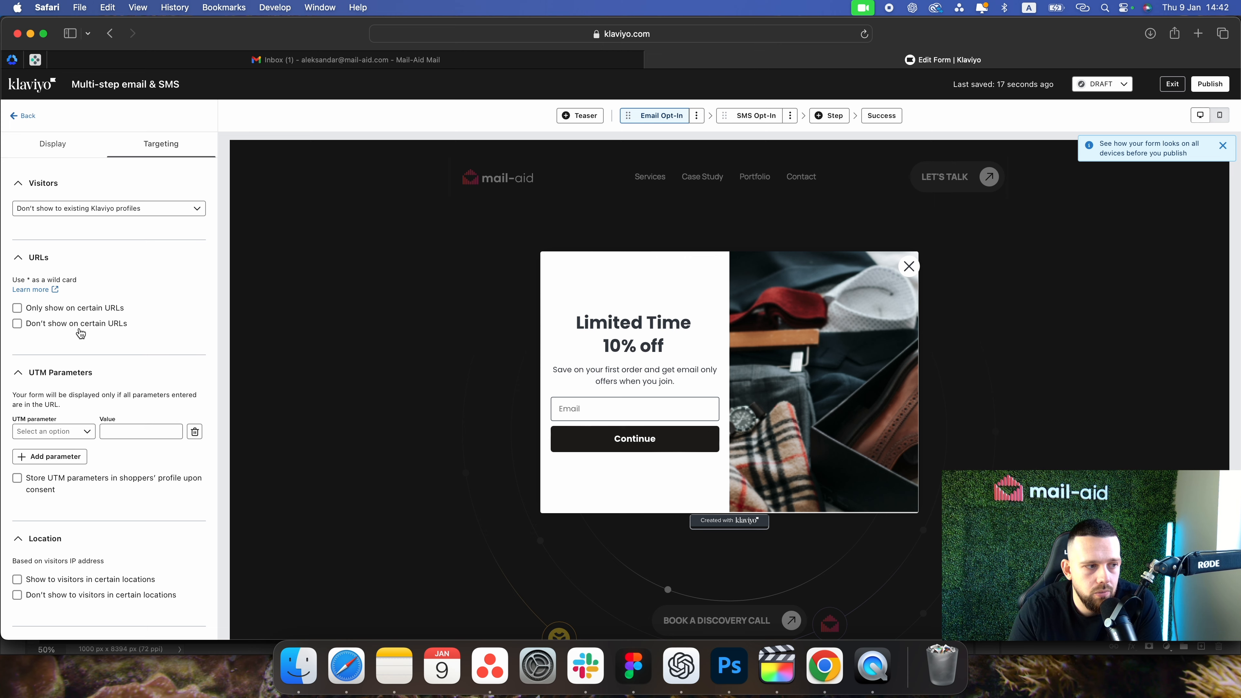
{"action": "left_click", "coordinate": [109, 324]}
{"action": "left_click", "coordinate": [119, 340]}
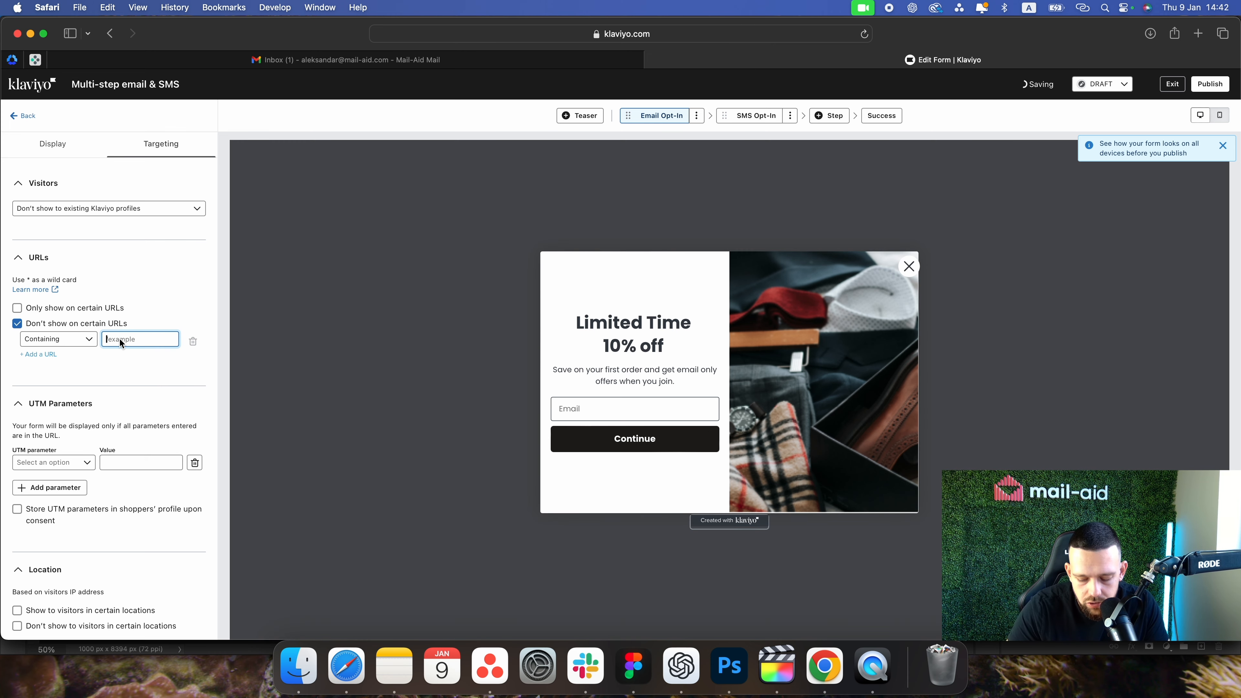
{"action": "type", "text": "/cart"}
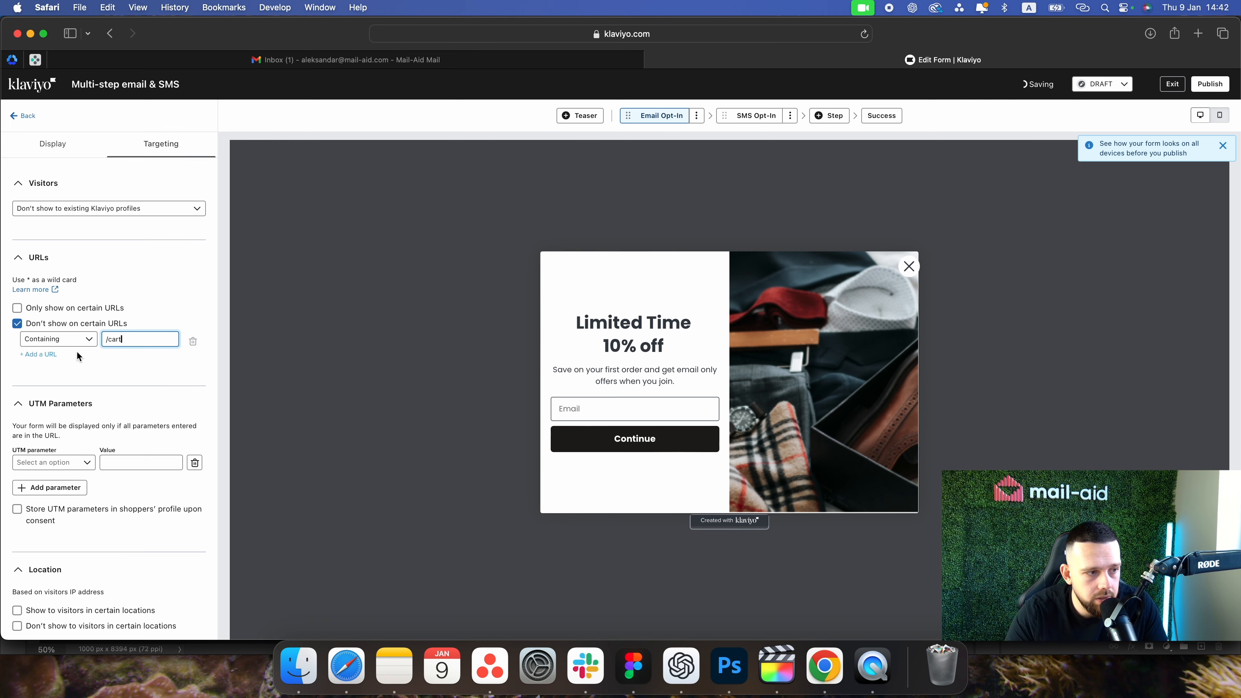
{"action": "left_click", "coordinate": [39, 354]}
{"action": "type", "text": "/checkout"}
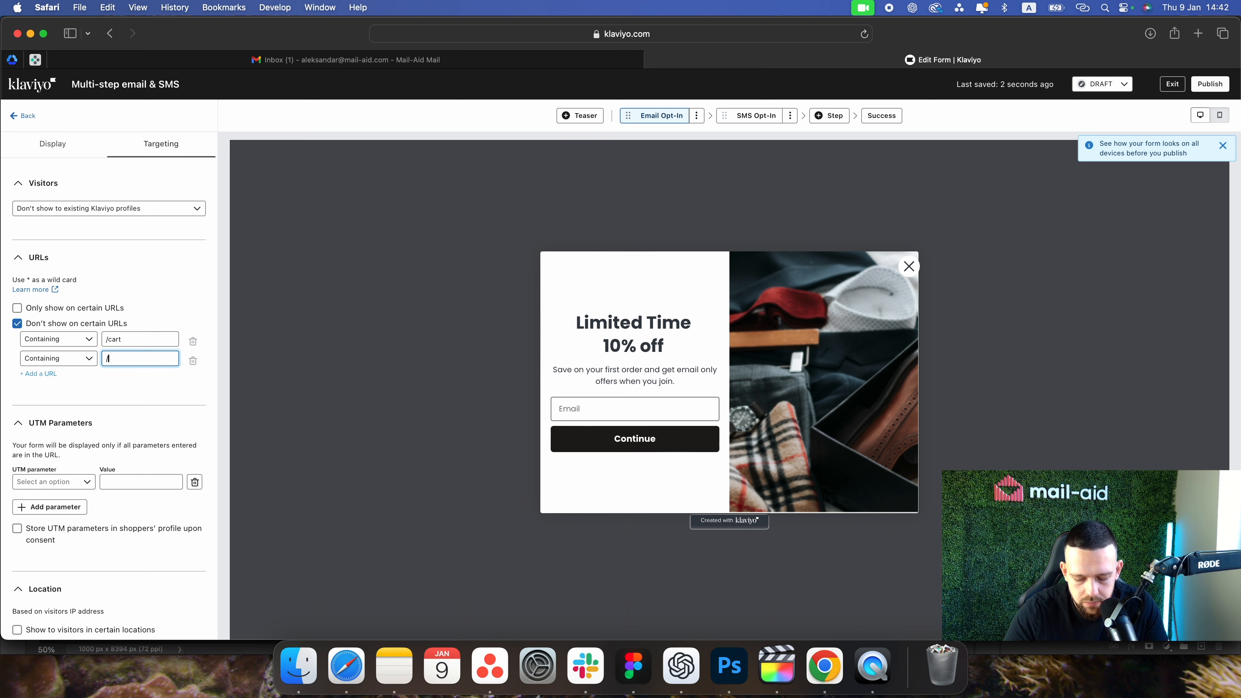
- Check which regions the form's location targeting offers for visitors in certain locations, leaving location targeting off
{"action": "left_click", "coordinate": [142, 378]}
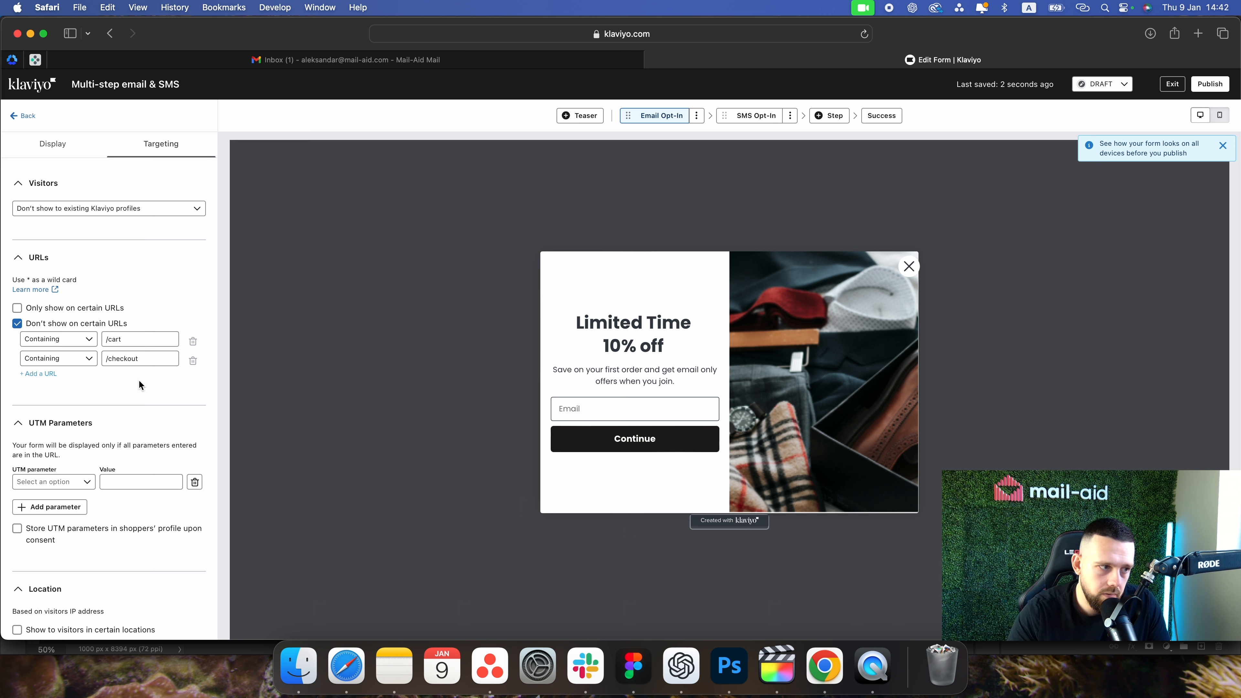
{"action": "scroll", "coordinate": [139, 381], "scroll_direction": "down", "scroll_amount": 3}
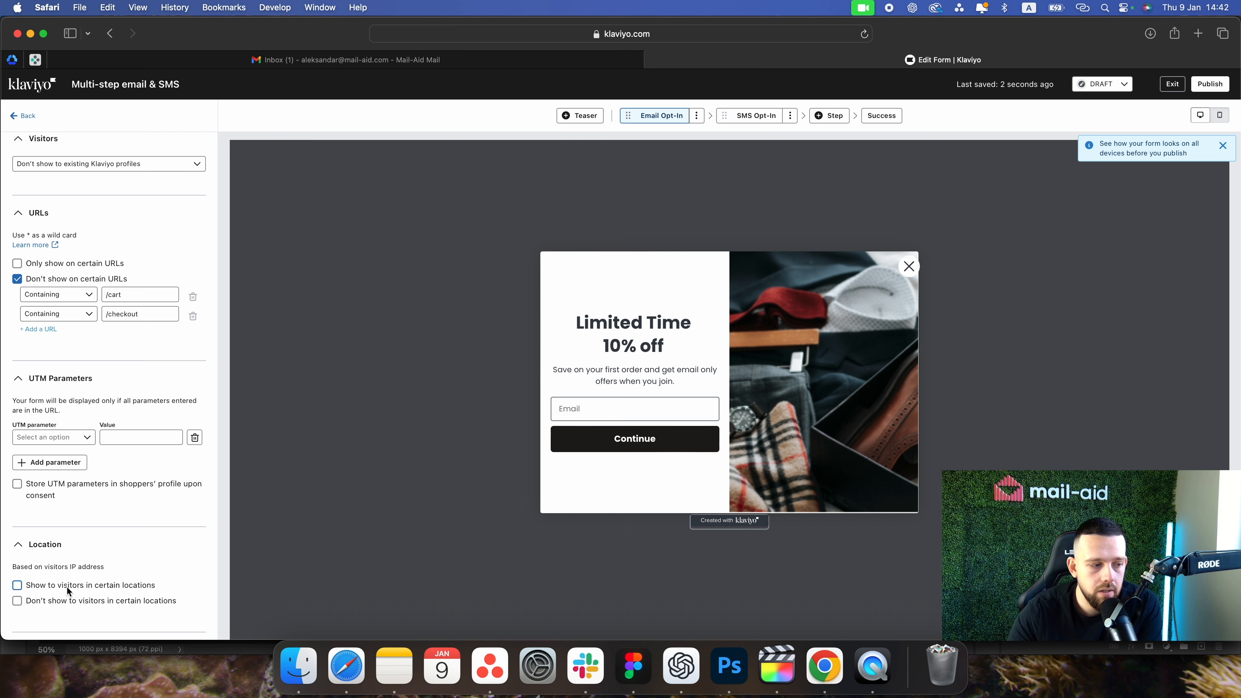
{"action": "left_click", "coordinate": [76, 587]}
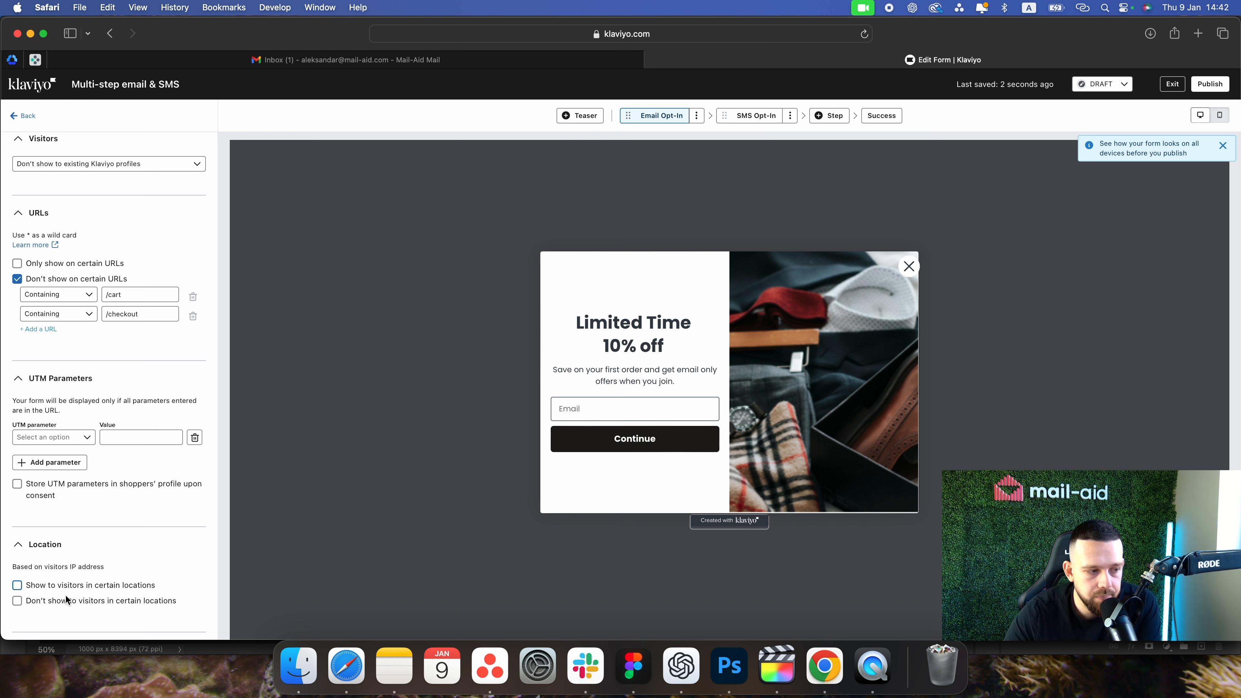
{"action": "scroll", "coordinate": [64, 590], "scroll_direction": "down", "scroll_amount": 1}
{"action": "left_click", "coordinate": [78, 578]}
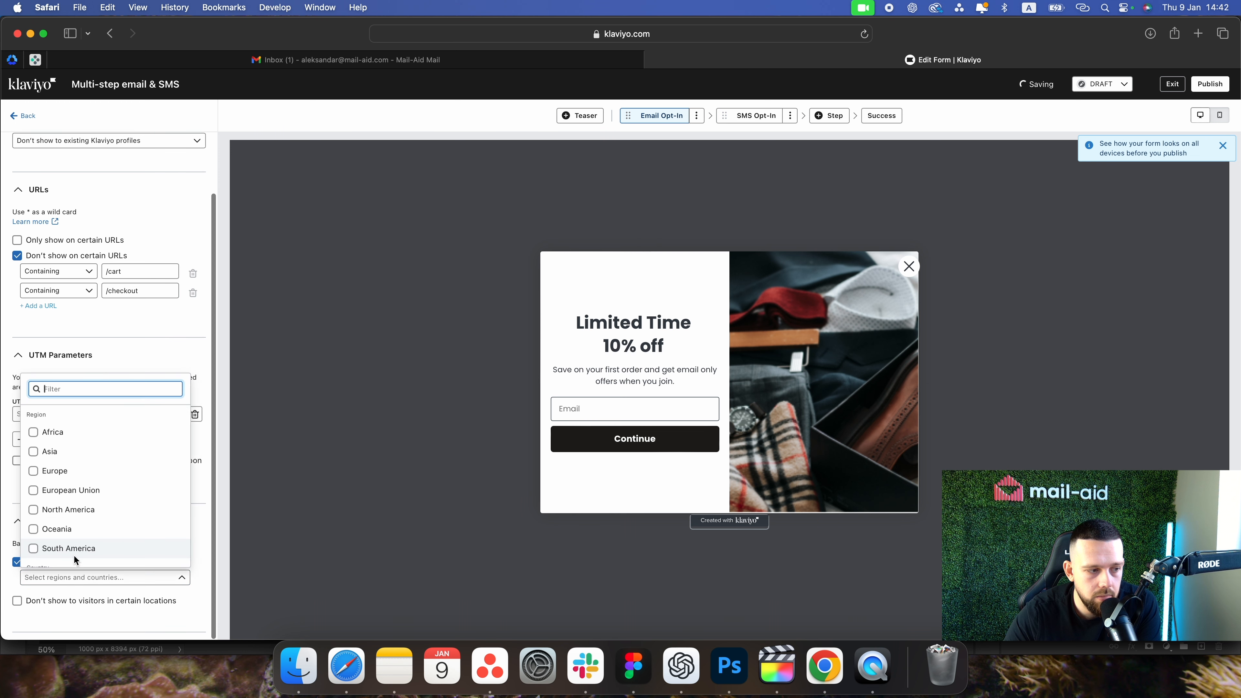
{"action": "left_click", "coordinate": [64, 578]}
{"action": "left_click", "coordinate": [17, 562]}
{"action": "scroll", "coordinate": [122, 495], "scroll_direction": "up", "scroll_amount": 2}
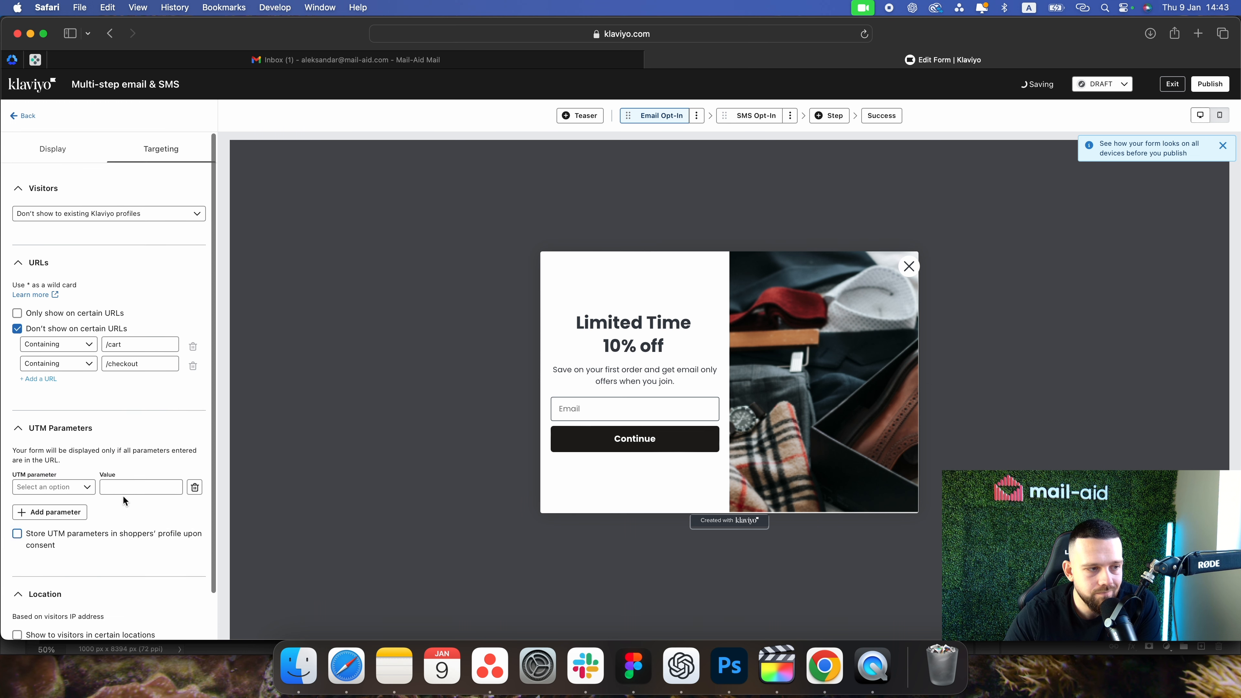
- Review the form's timing, frequency and device display settings again and return to the form overview
{"action": "left_click", "coordinate": [51, 146]}
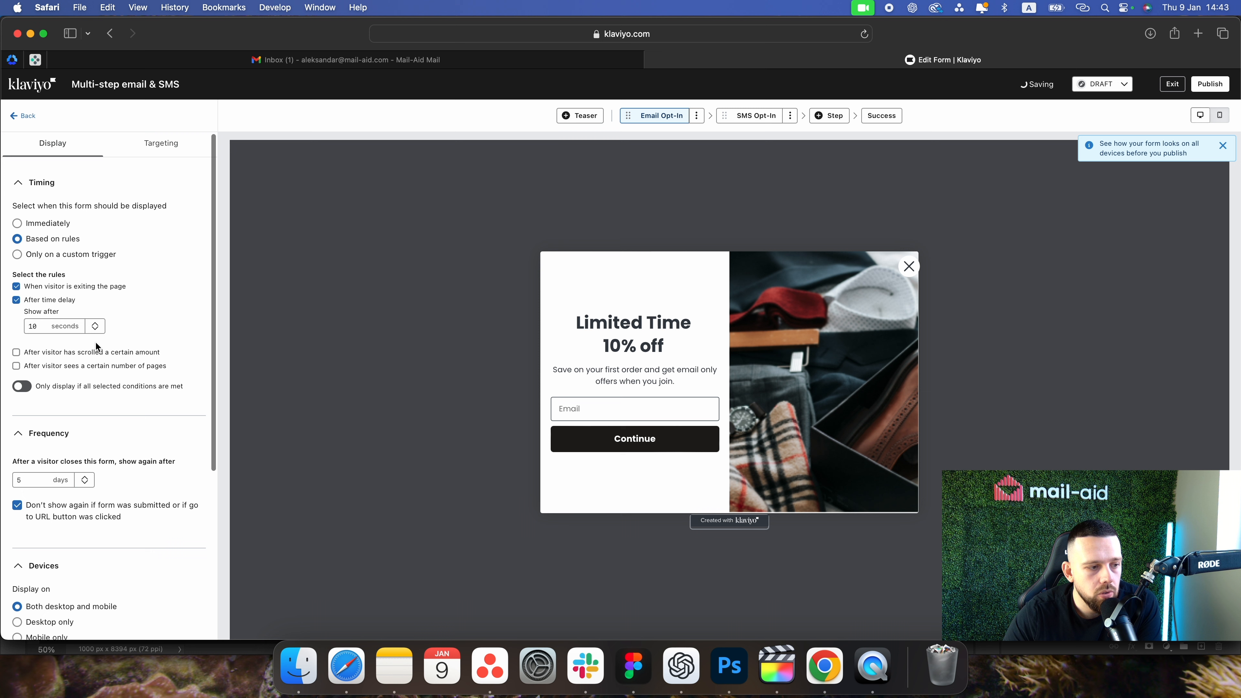
{"action": "scroll", "coordinate": [97, 348], "scroll_direction": "down", "scroll_amount": 5}
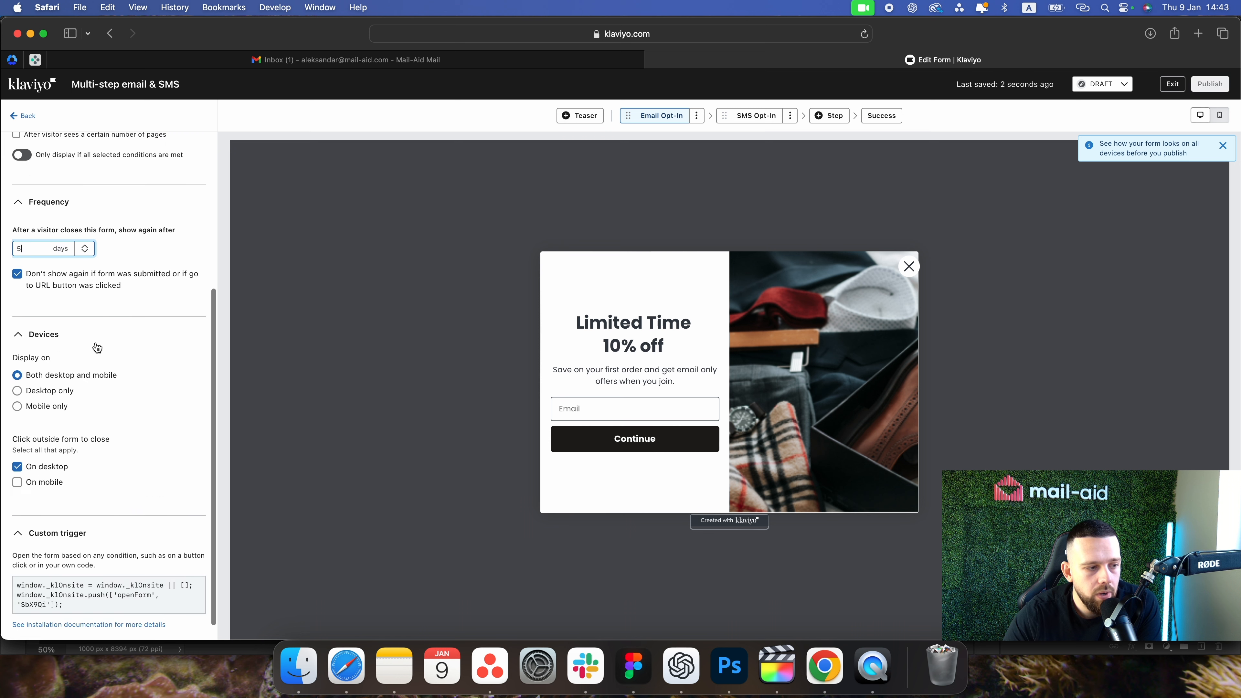
{"action": "left_click", "coordinate": [28, 116]}
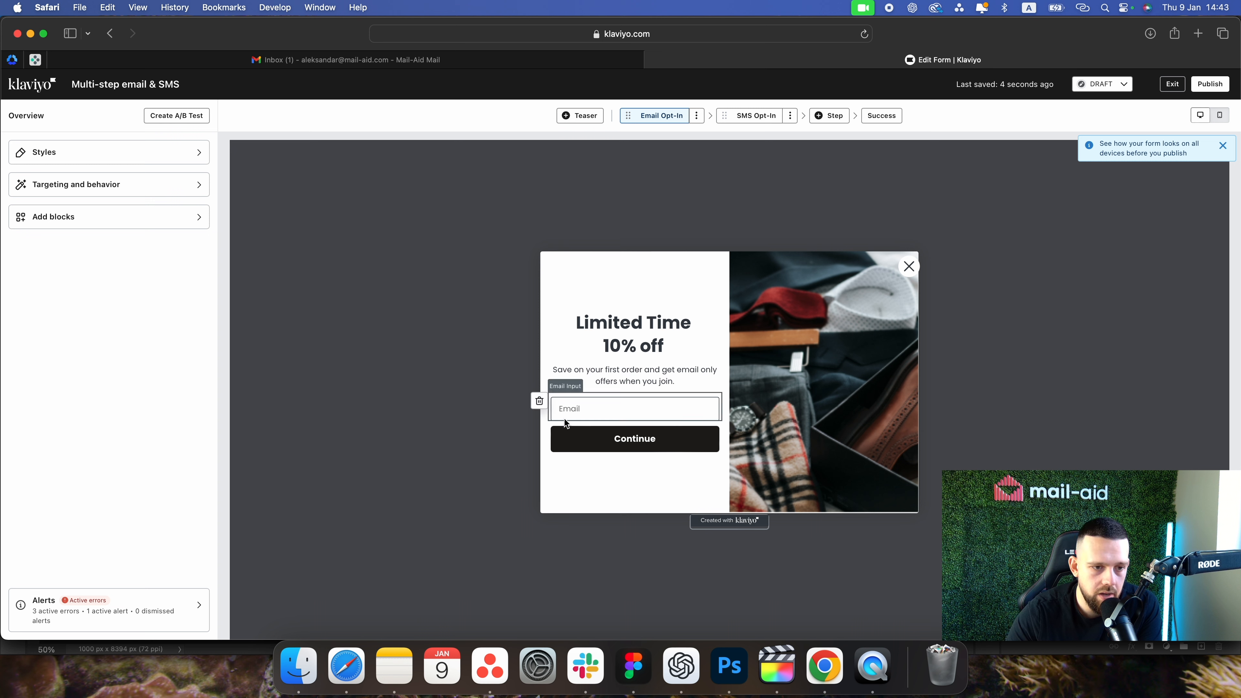
- Add a text input block above the email field in the Email Opt-In step and set its profile property to First Name
{"action": "left_click", "coordinate": [128, 217]}
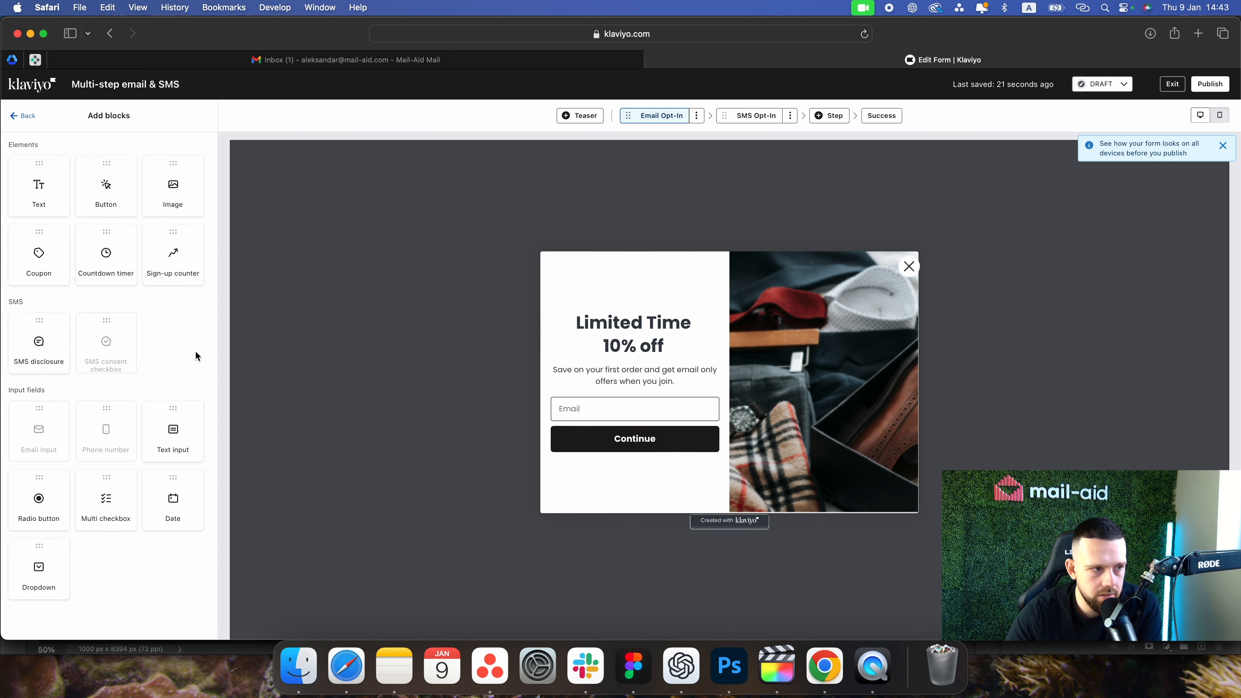
{"action": "left_click_drag", "start_coordinate": [174, 430], "coordinate": [597, 456]}
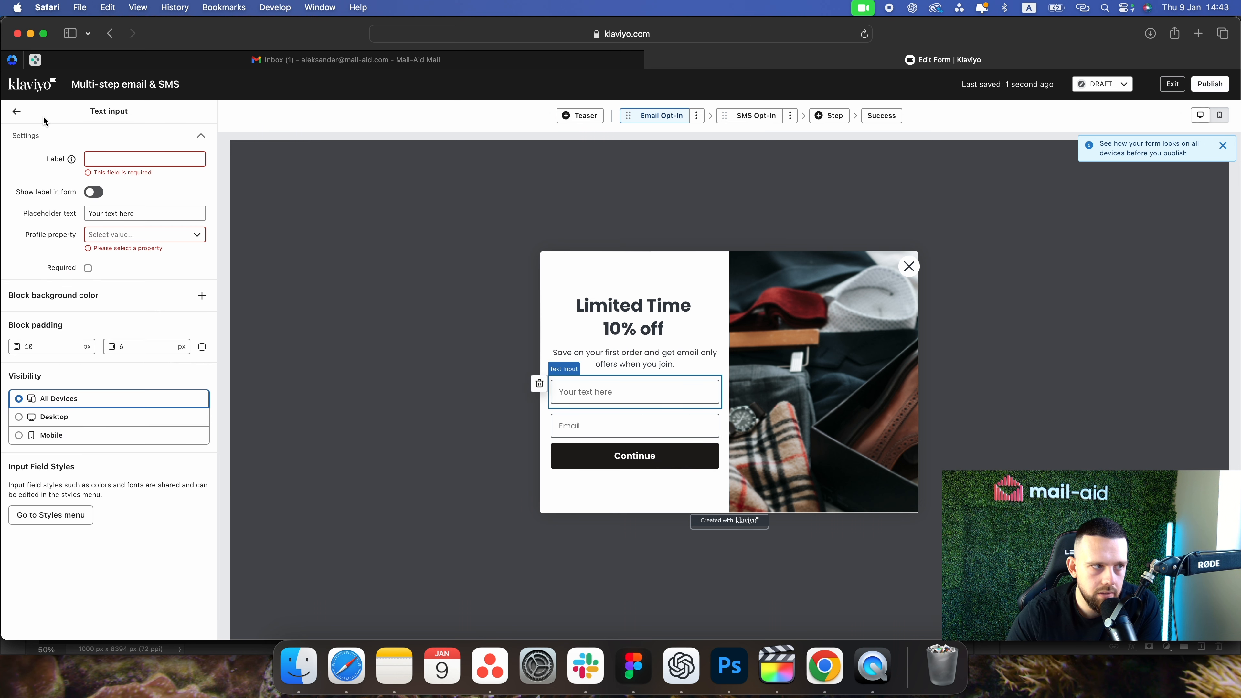
{"action": "left_click", "coordinate": [95, 161]}
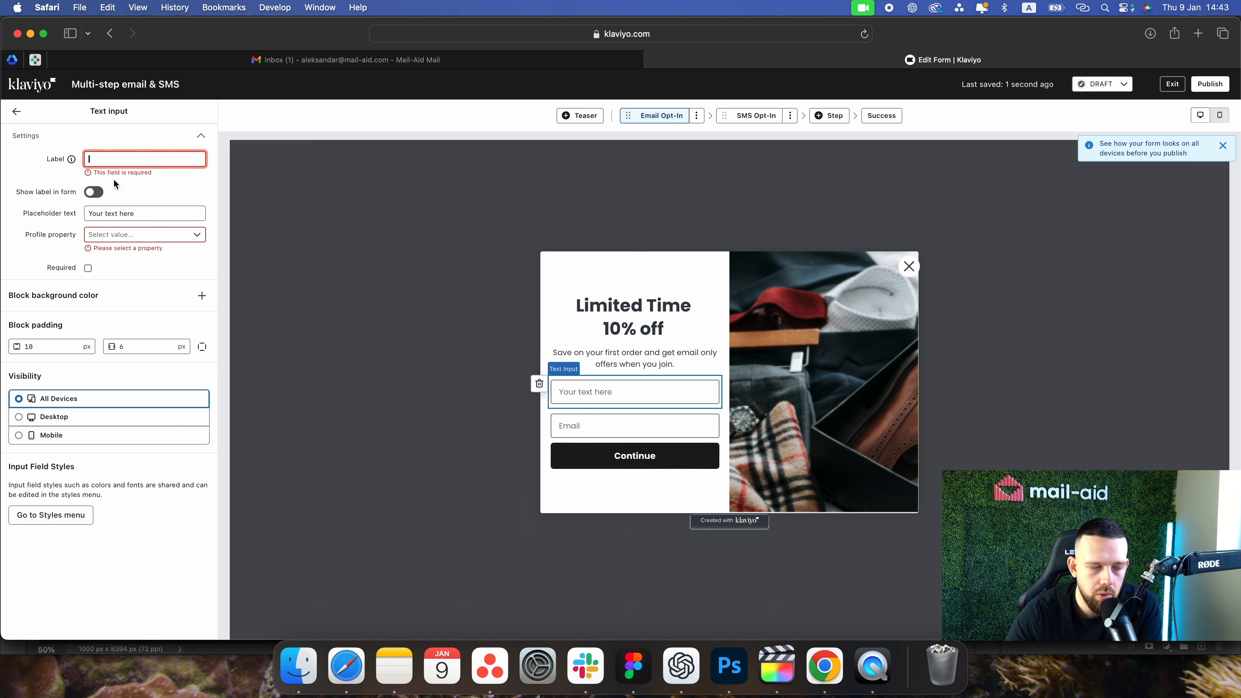
{"action": "left_click", "coordinate": [114, 237]}
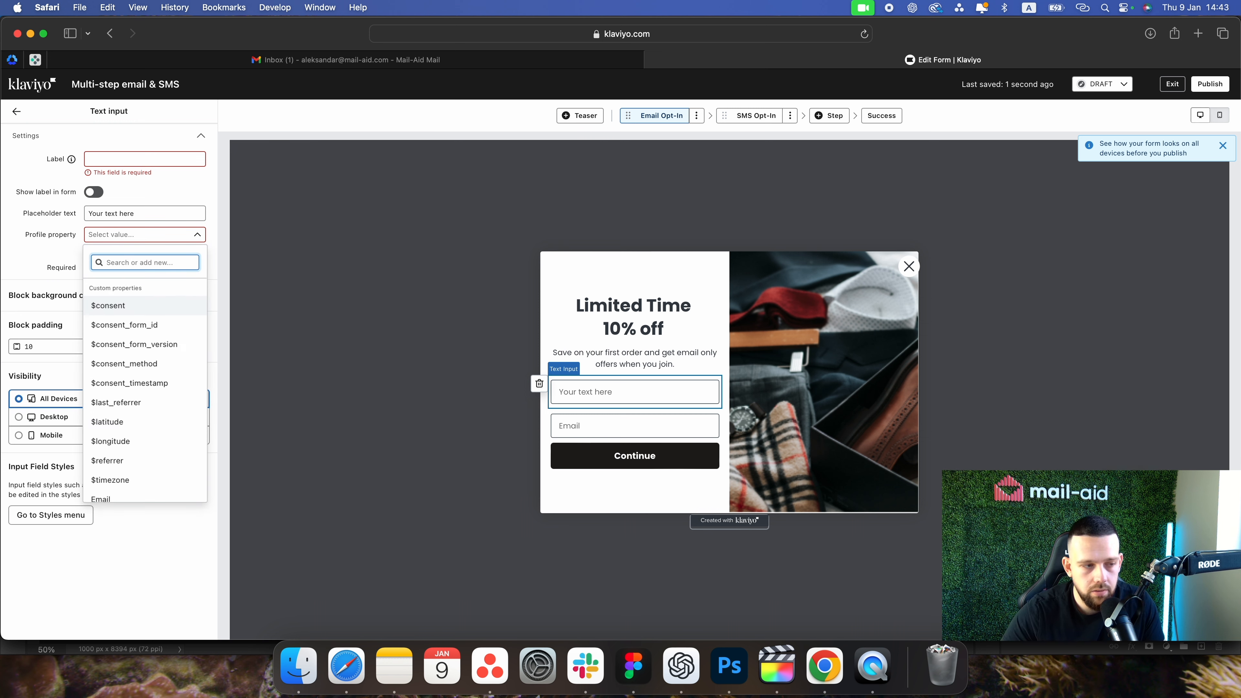
{"action": "type", "text": "firs"}
{"action": "left_click", "coordinate": [118, 309]}
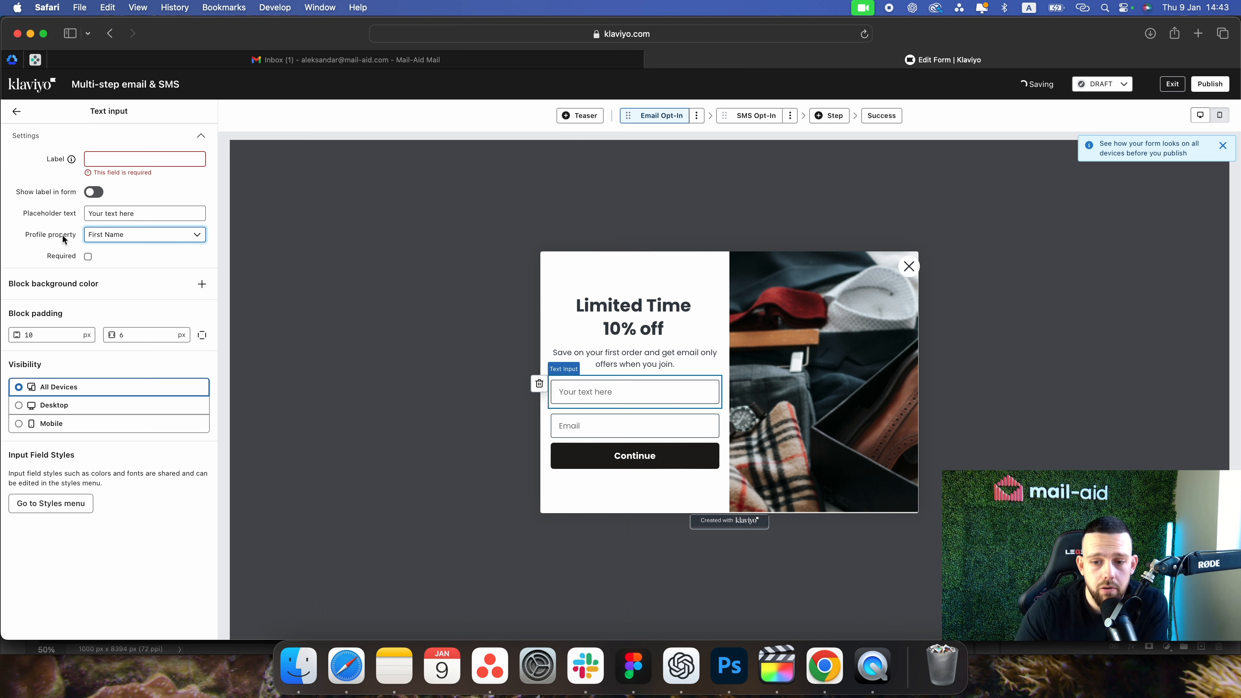
{"action": "left_click", "coordinate": [17, 111]}
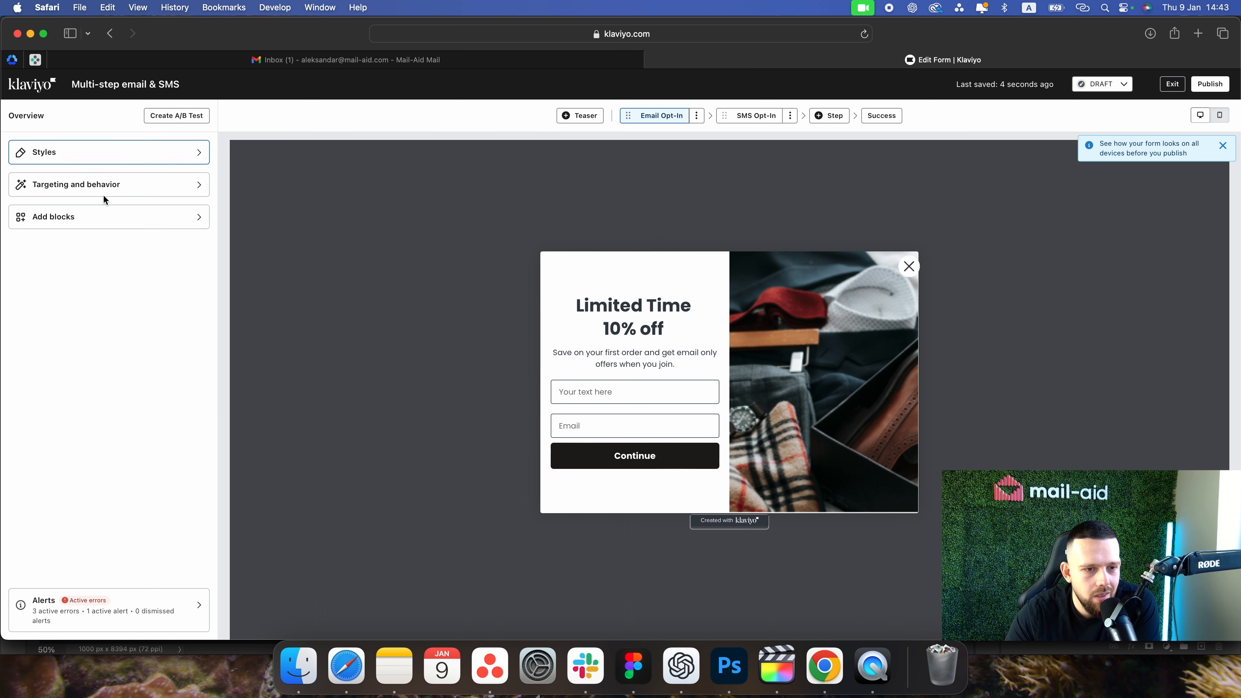
- Examine the Continue button's click action, styling and visibility settings, including the lists available for form submissions
{"action": "left_click", "coordinate": [627, 461]}
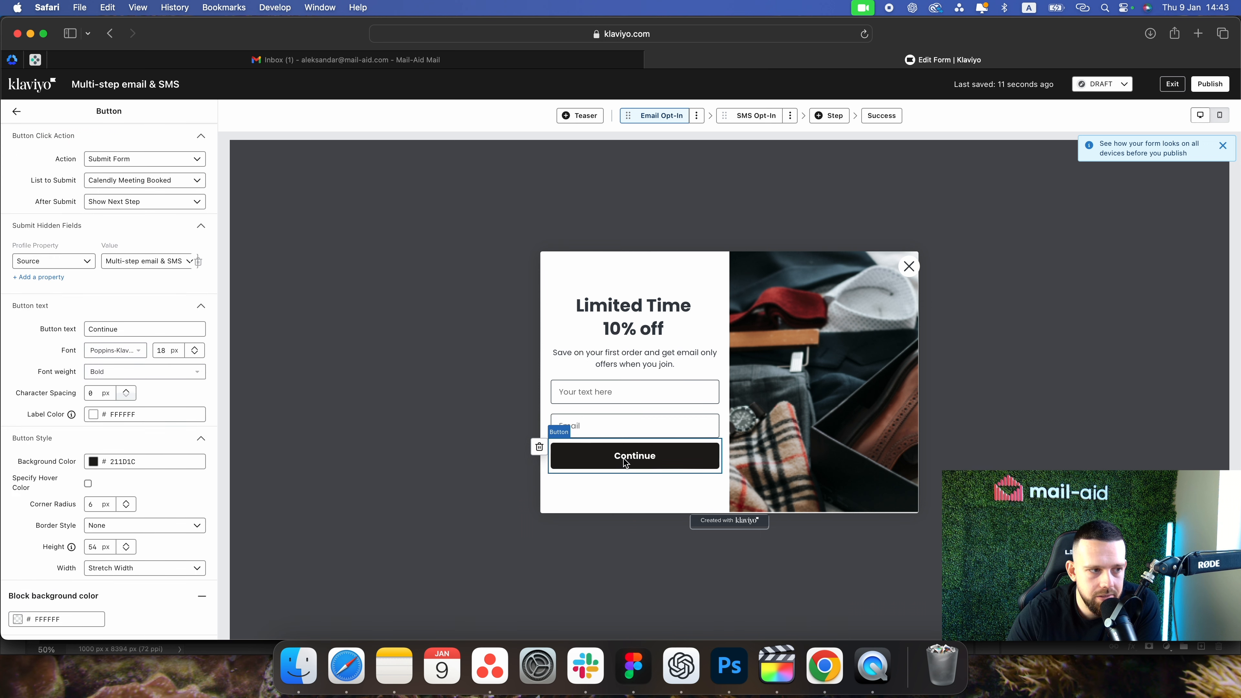
{"action": "scroll", "coordinate": [166, 465], "scroll_direction": "down", "scroll_amount": 2}
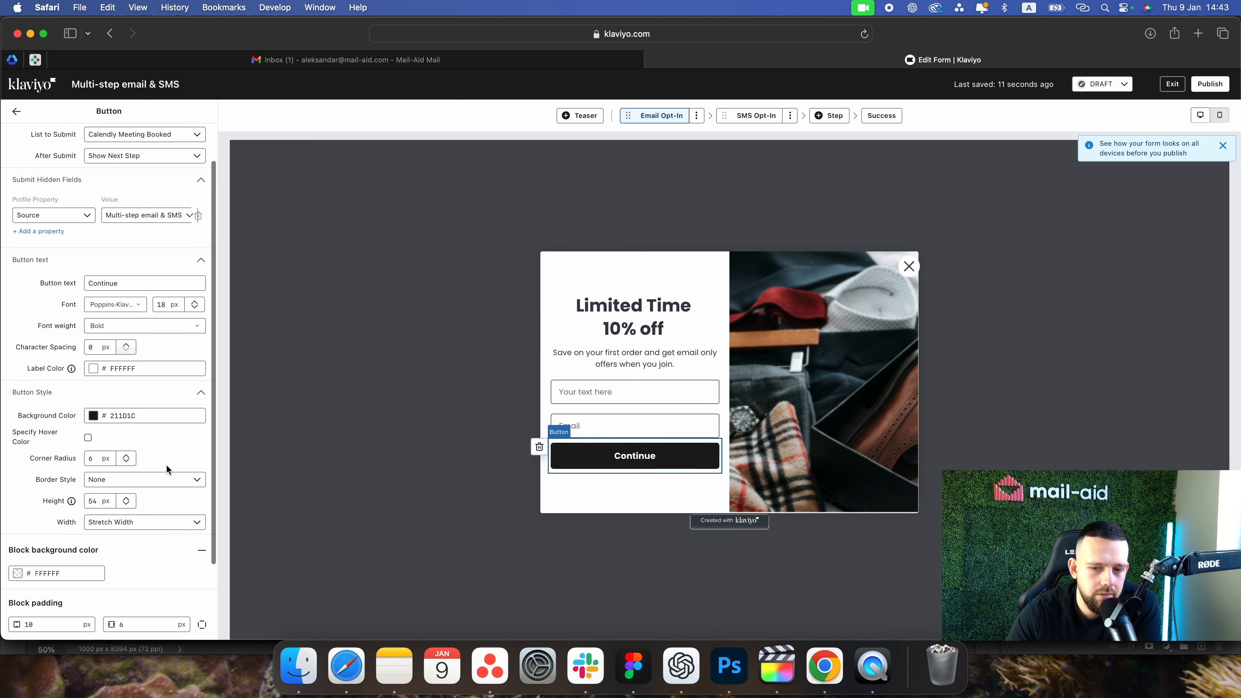
{"action": "scroll", "coordinate": [166, 464], "scroll_direction": "down", "scroll_amount": 4}
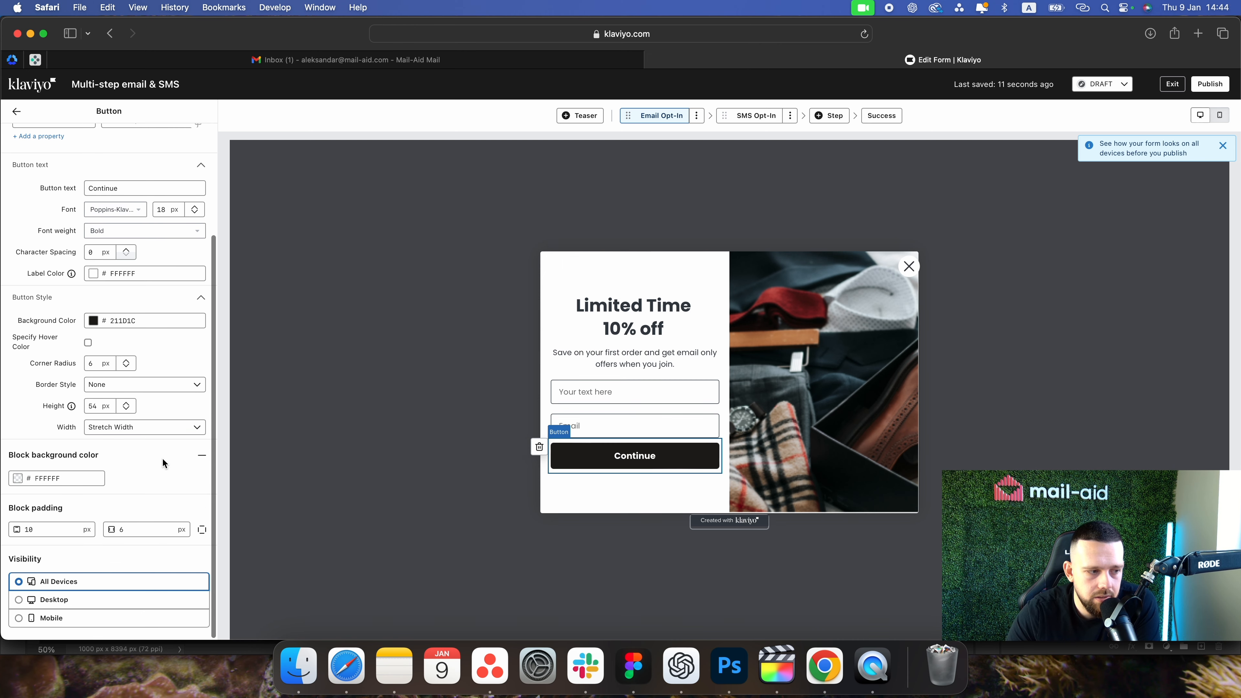
{"action": "scroll", "coordinate": [162, 459], "scroll_direction": "up", "scroll_amount": 6}
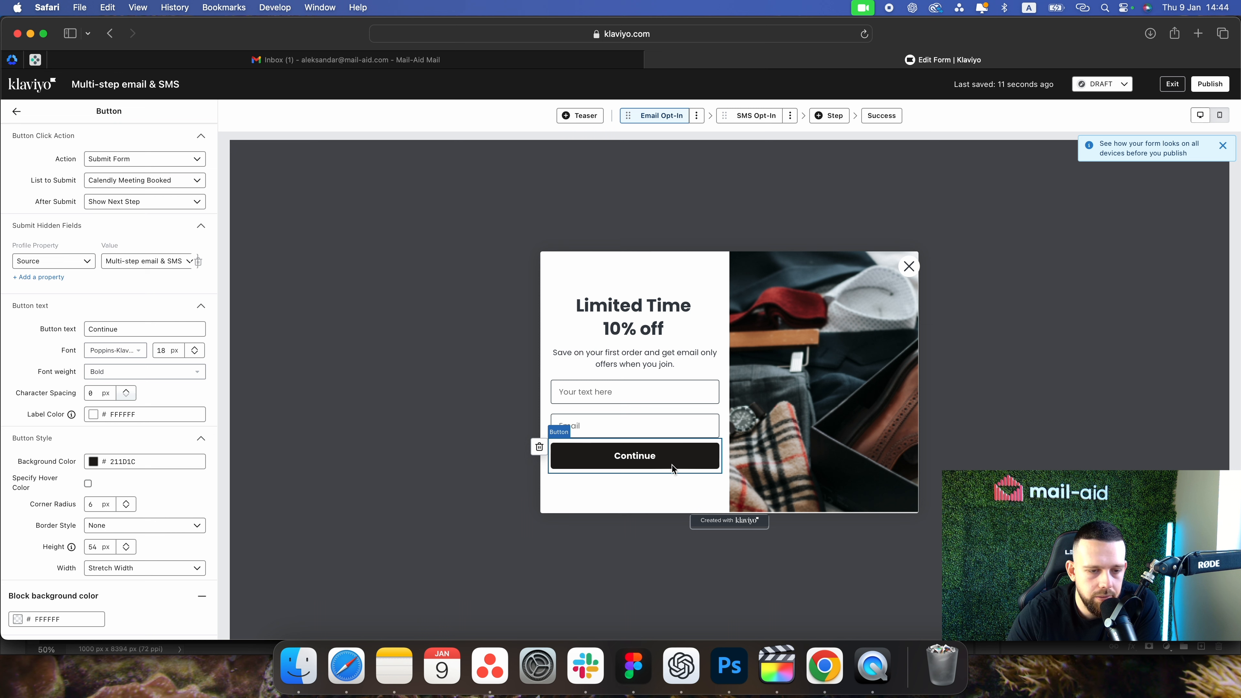
{"action": "left_click", "coordinate": [114, 180]}
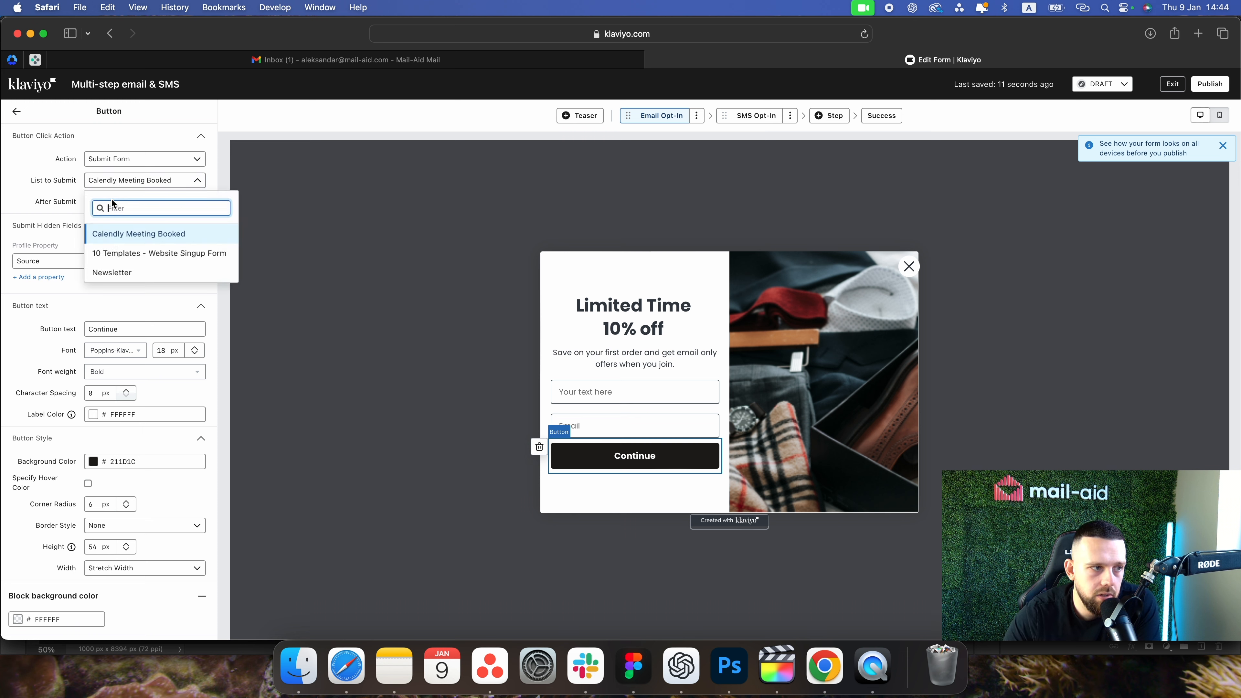
{"action": "left_click", "coordinate": [43, 181]}
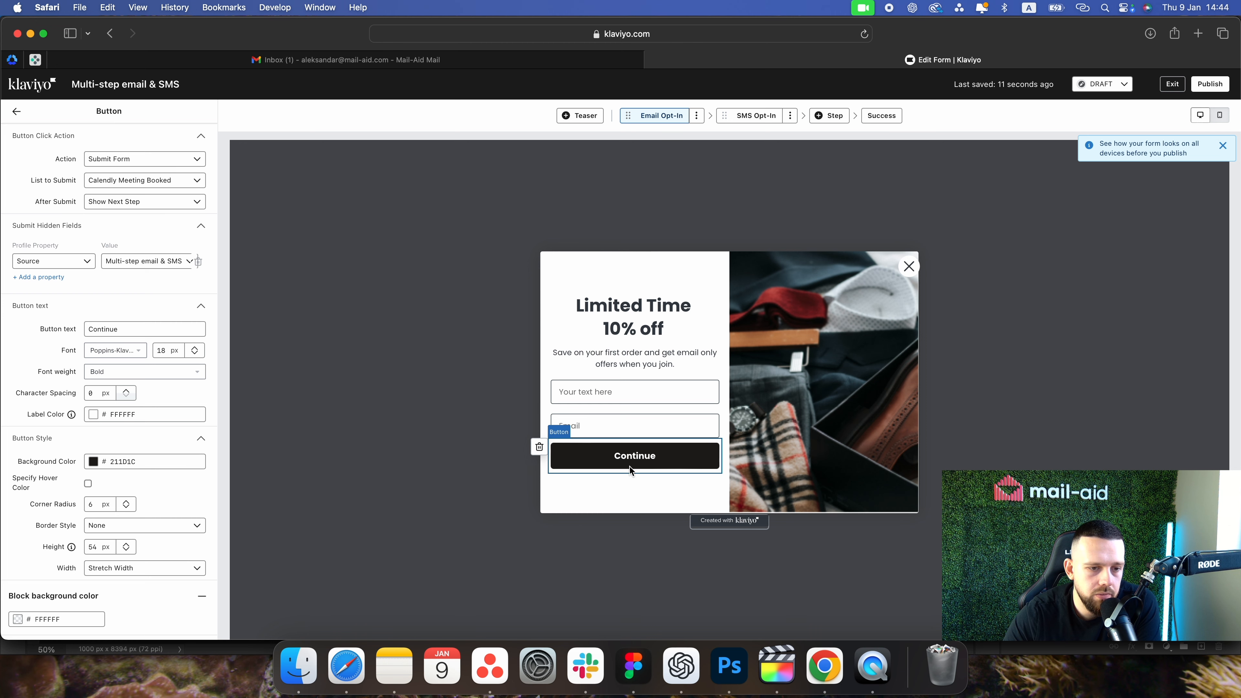
{"action": "scroll", "coordinate": [633, 462], "scroll_direction": "up", "scroll_amount": 5}
{"action": "scroll", "coordinate": [477, 292], "scroll_direction": "down", "scroll_amount": 3}
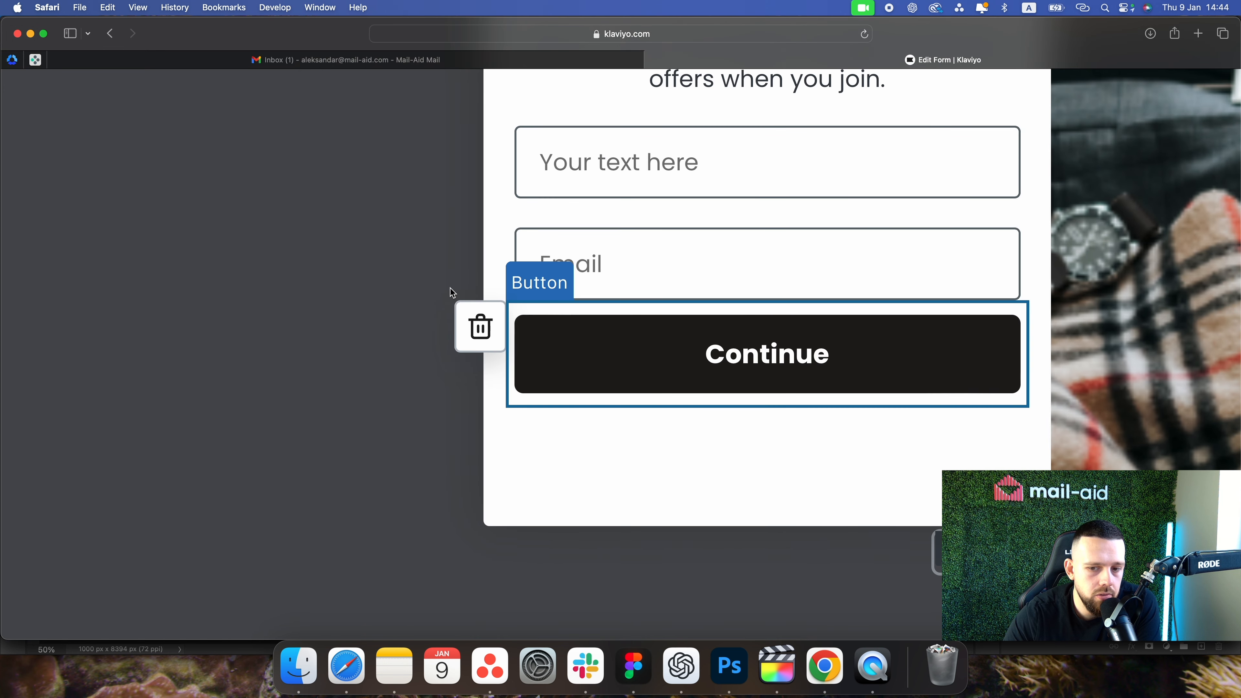
{"action": "scroll", "coordinate": [544, 304], "scroll_direction": "down", "scroll_amount": 3}
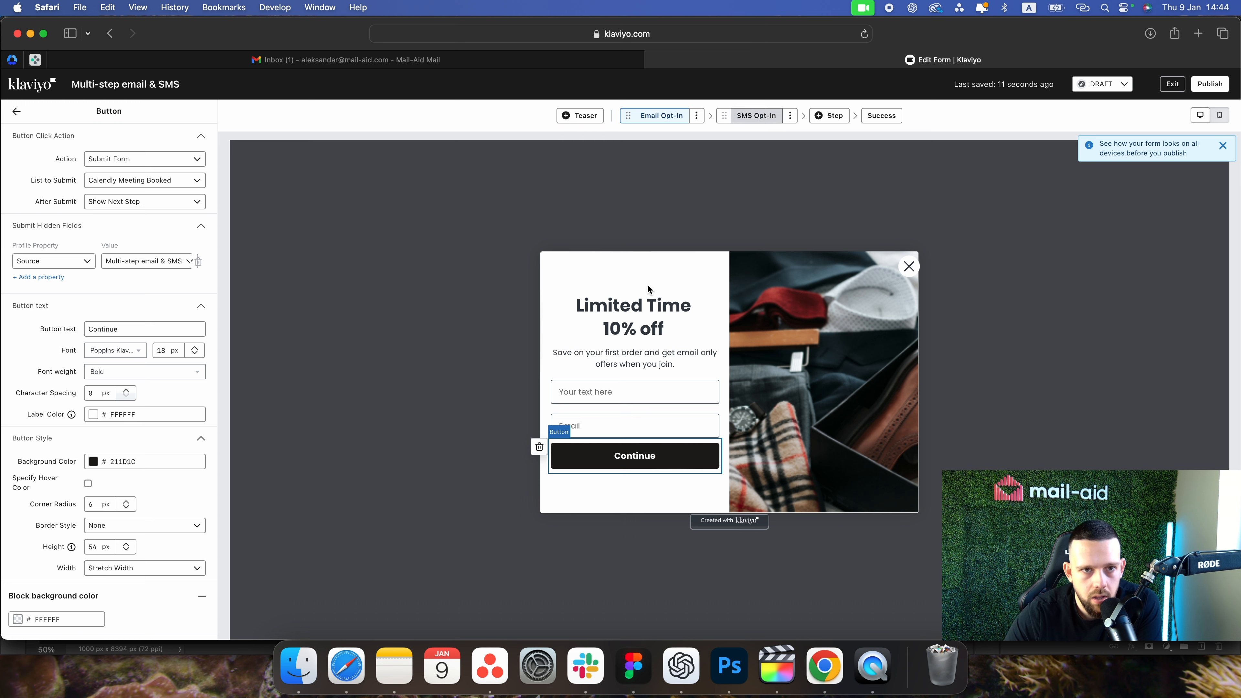
- Replace the heading of the SMS Opt-In step with "Almost ready..."
{"action": "left_click", "coordinate": [752, 116]}
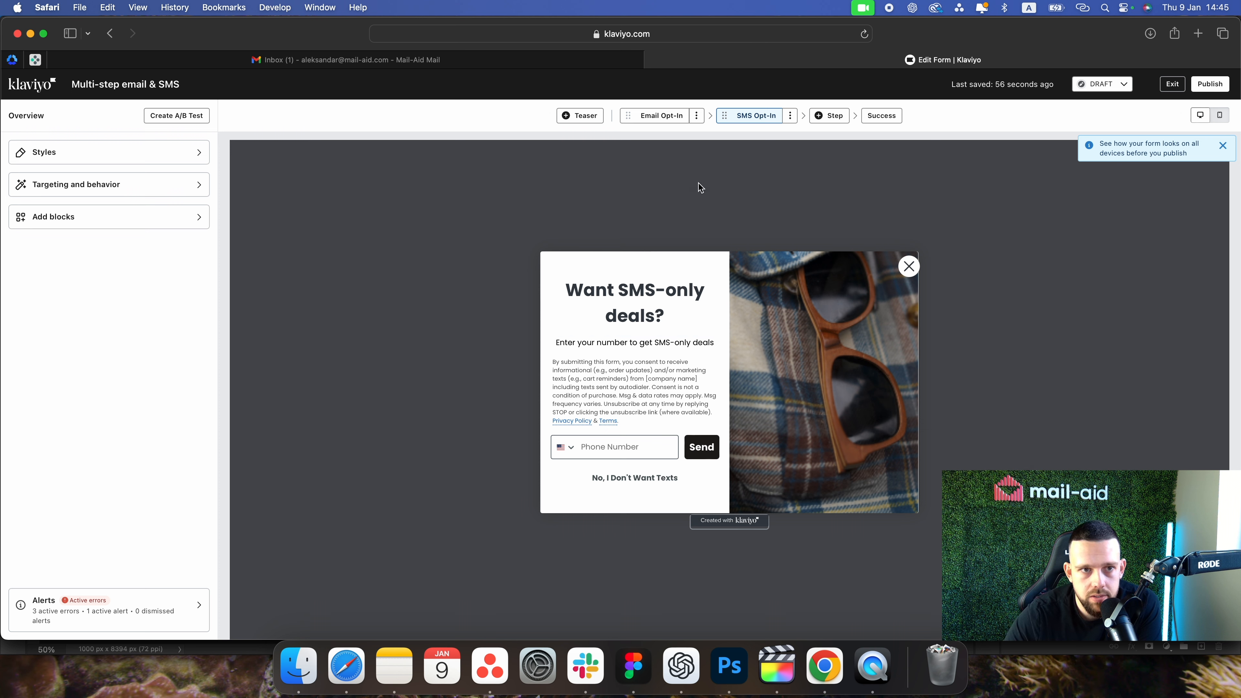
{"action": "left_click", "coordinate": [670, 114]}
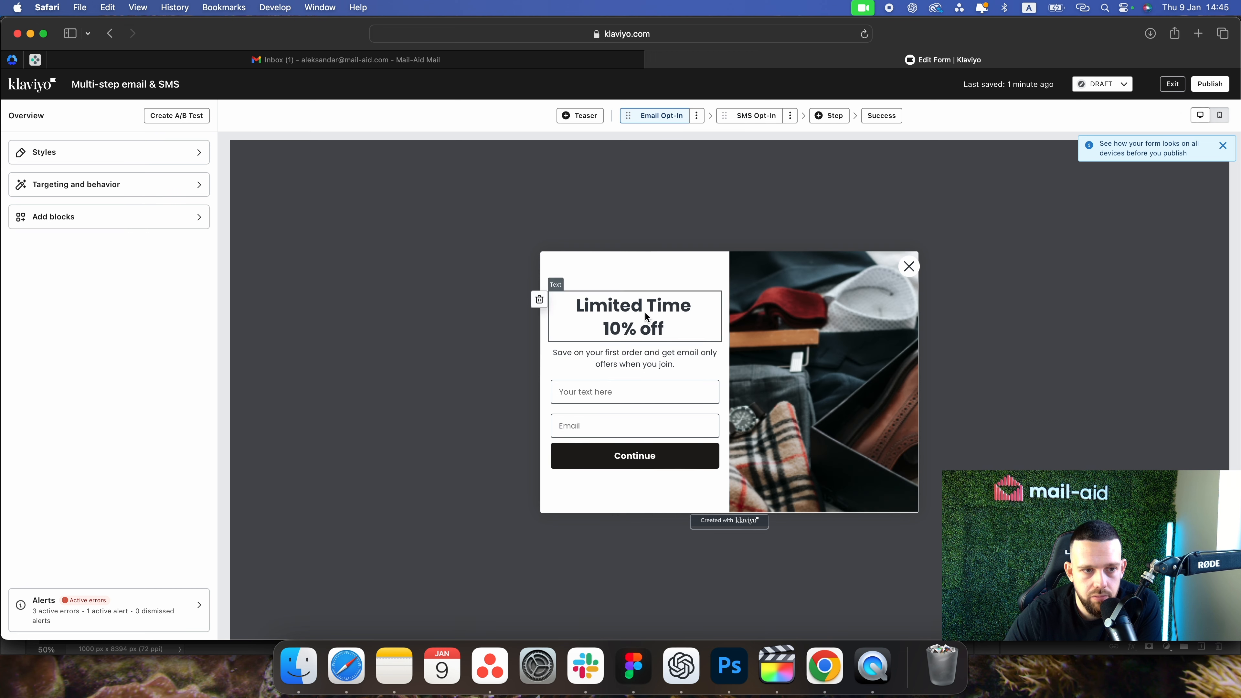
{"action": "left_click", "coordinate": [755, 119]}
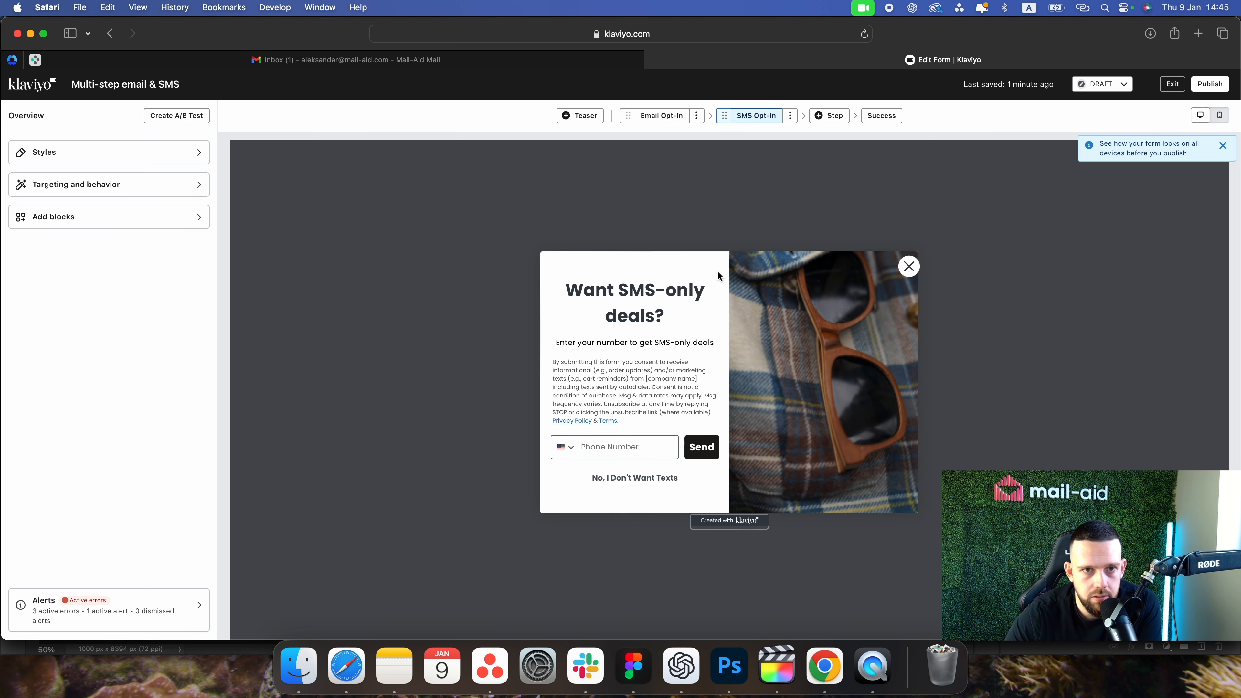
{"action": "left_click", "coordinate": [630, 316]}
{"action": "left_click", "coordinate": [158, 258]}
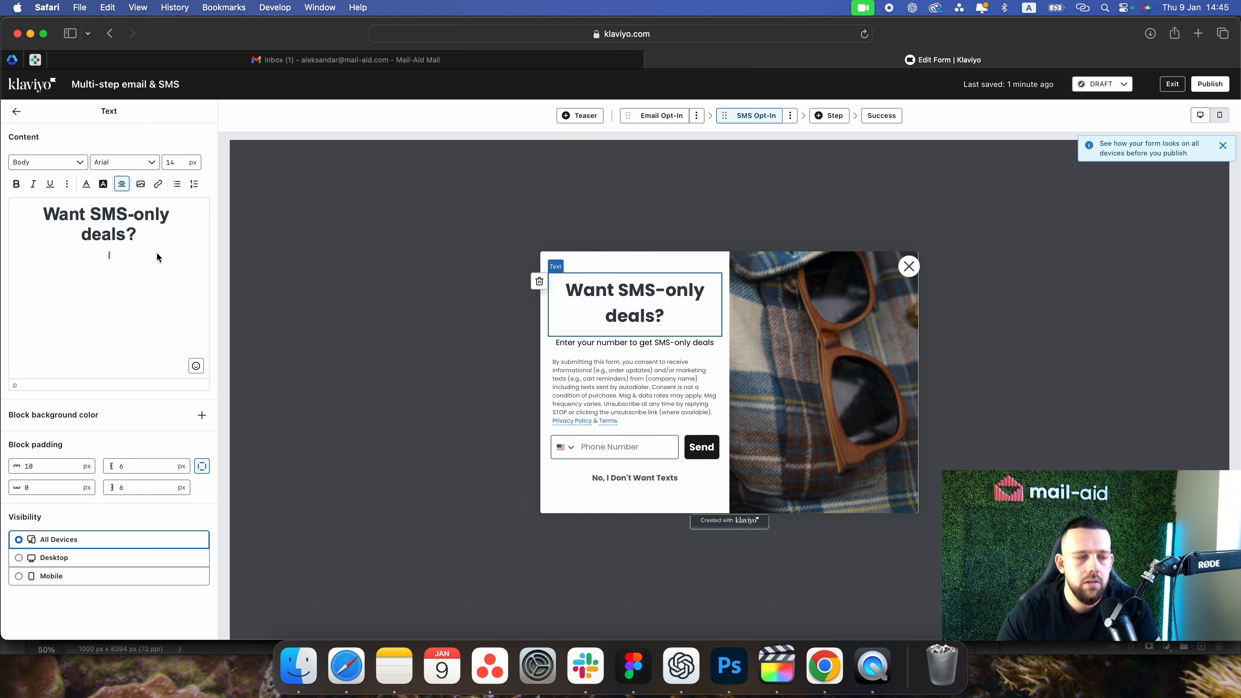
{"action": "key", "text": "super+a"}
{"action": "type", "text": "Almost "}
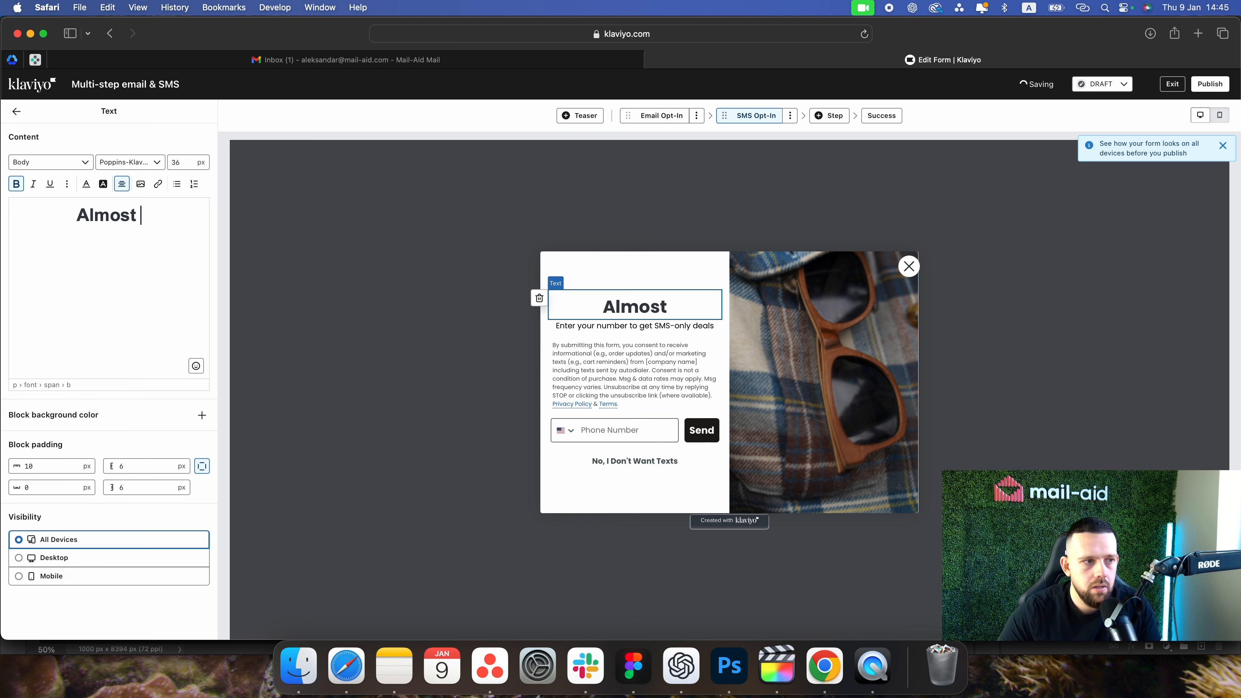
{"action": "type", "text": "ready..."}
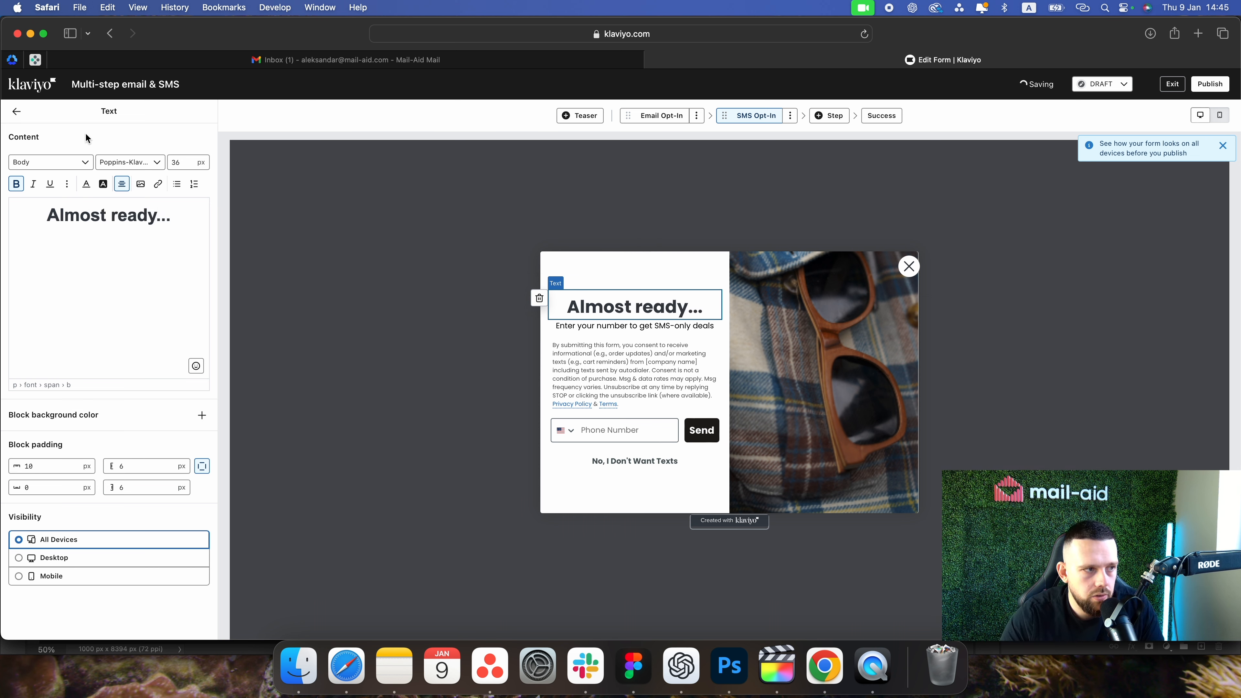
{"action": "left_click", "coordinate": [16, 111]}
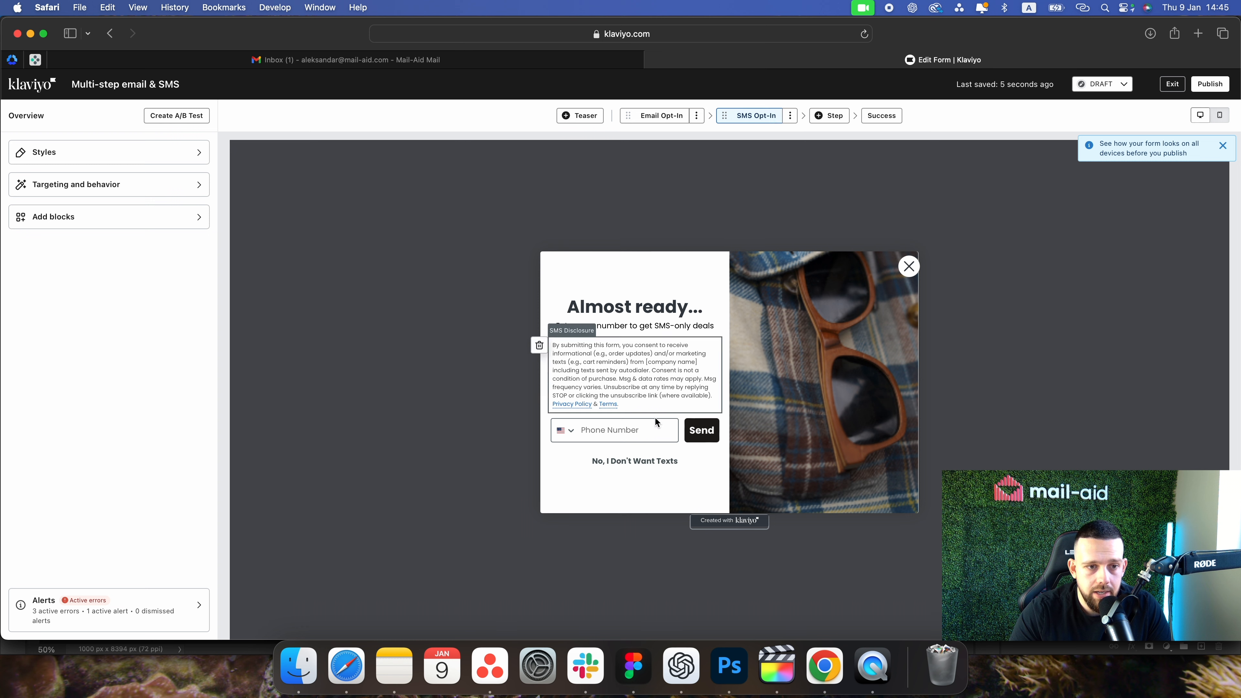
- Open the form's Success step for viewing
{"action": "left_click", "coordinate": [863, 116]}
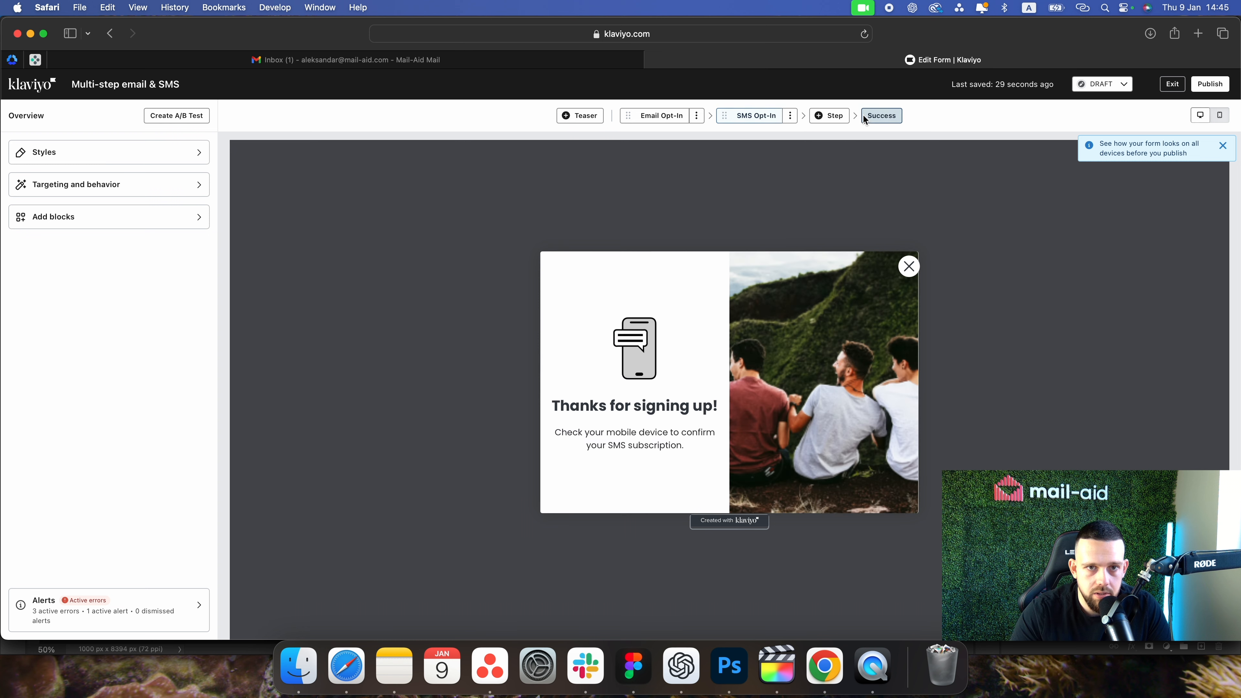